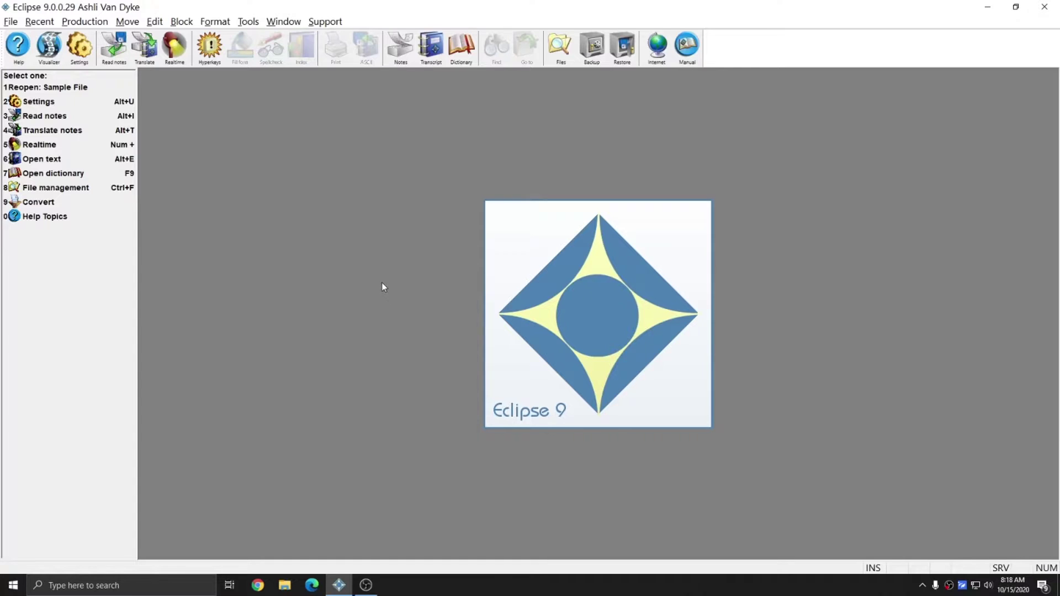
Open the Sample File transcript and set up its export in Rich Text Format / CRE (*.rtf)
{"action": "left_click", "coordinate": [431, 48]}
{"action": "double_click", "coordinate": [451, 287]}
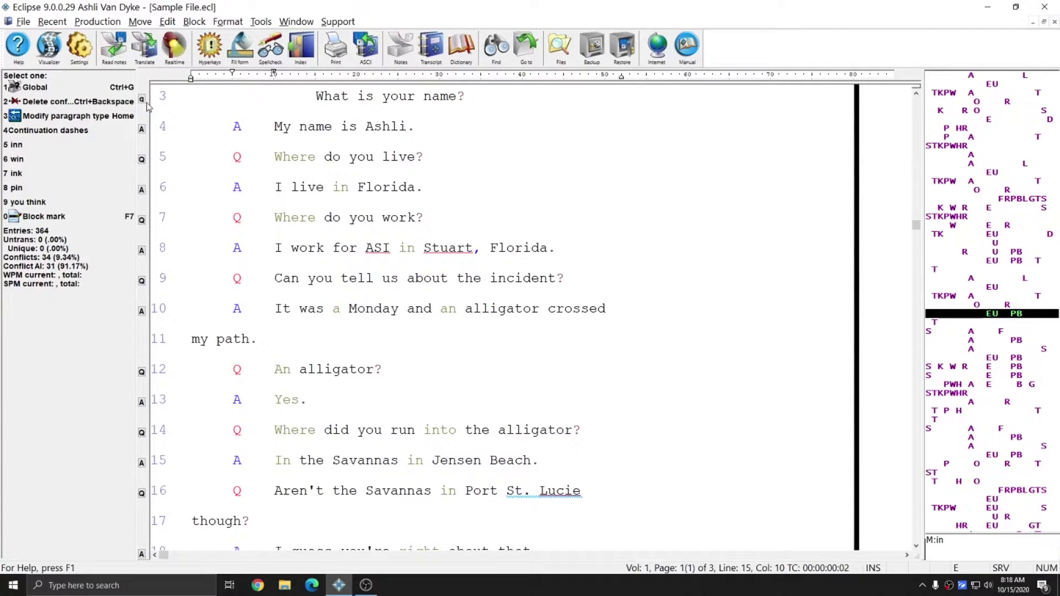
{"action": "left_click", "coordinate": [23, 22]}
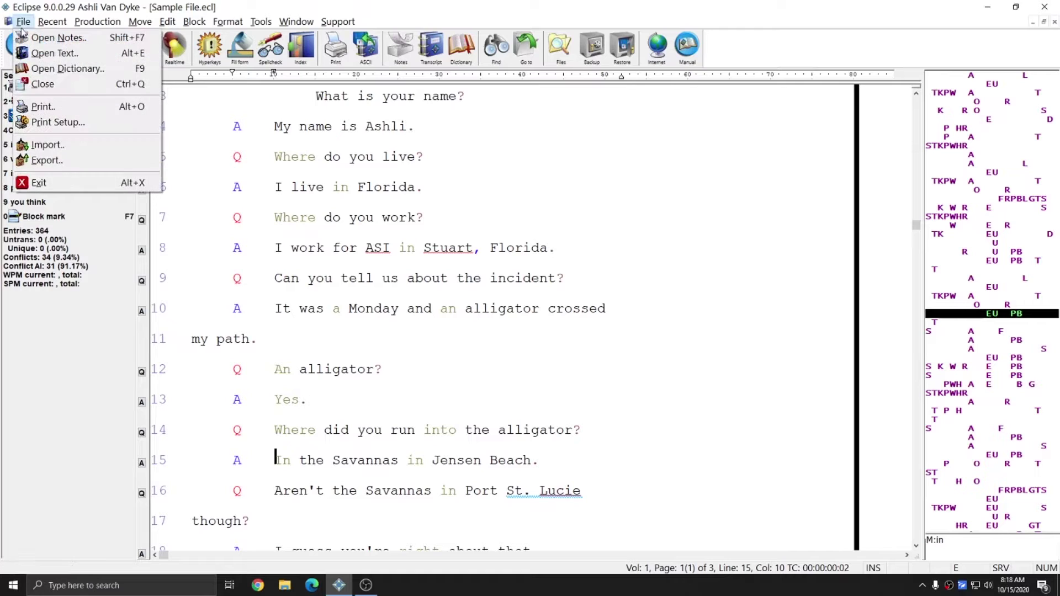
{"action": "left_click", "coordinate": [34, 161]}
{"action": "left_click", "coordinate": [626, 382]}
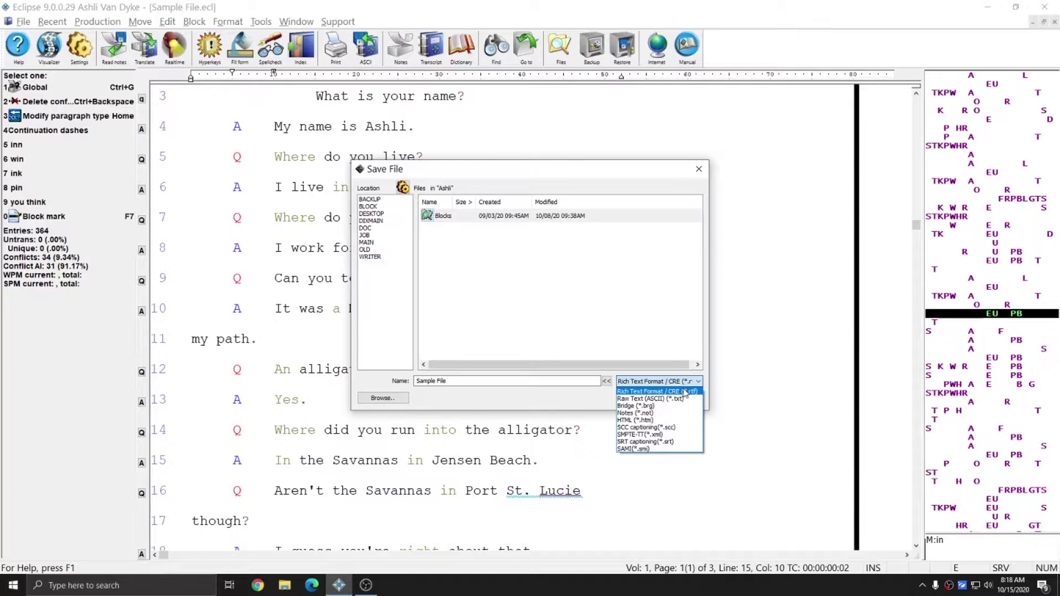
{"action": "left_click", "coordinate": [676, 392]}
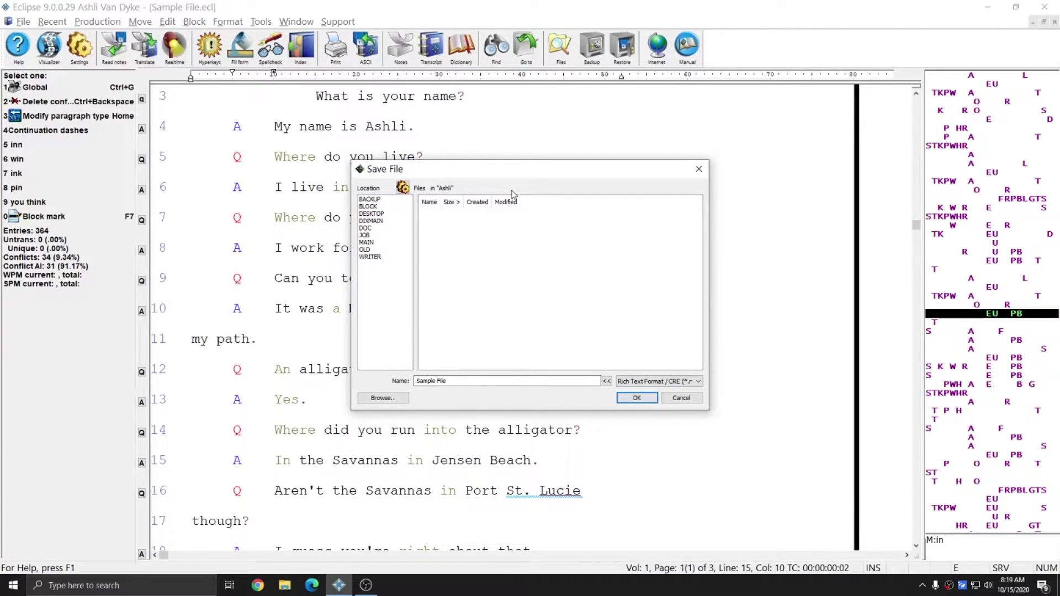
Choose the JOB location and save the exported transcript as "Sample File ECL"
{"action": "left_click", "coordinate": [375, 214]}
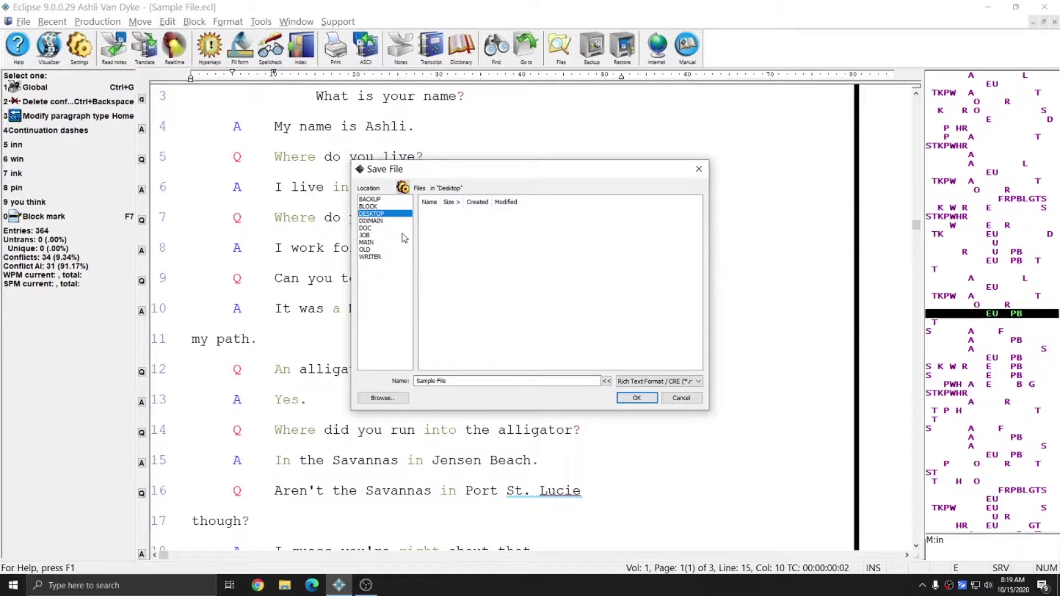
{"action": "left_click", "coordinate": [370, 229]}
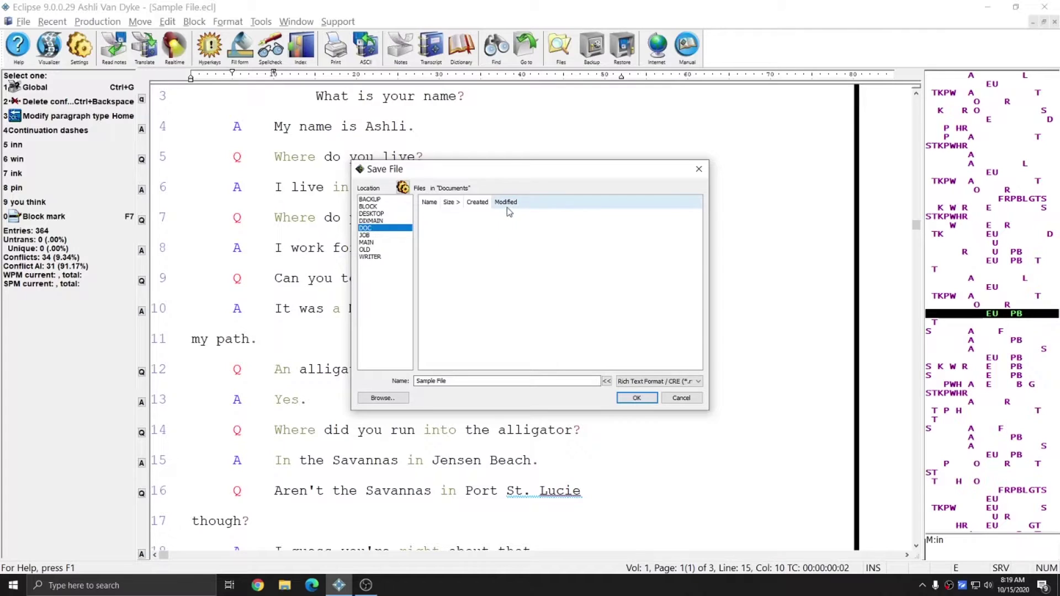
{"action": "left_click", "coordinate": [369, 236]}
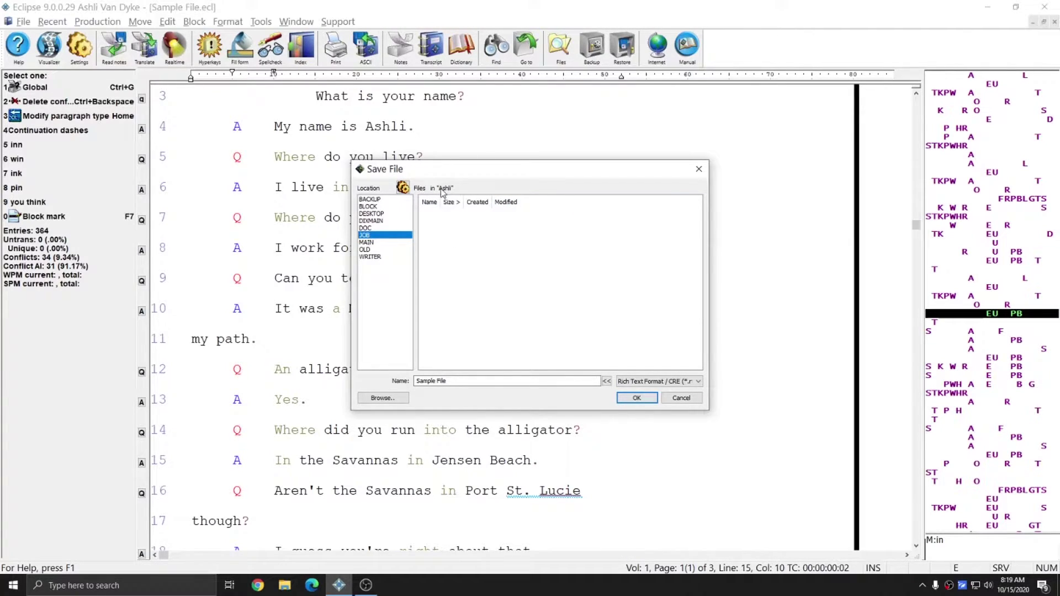
{"action": "left_click", "coordinate": [485, 381]}
{"action": "type", "text": "ECL"}
{"action": "left_click", "coordinate": [630, 405]}
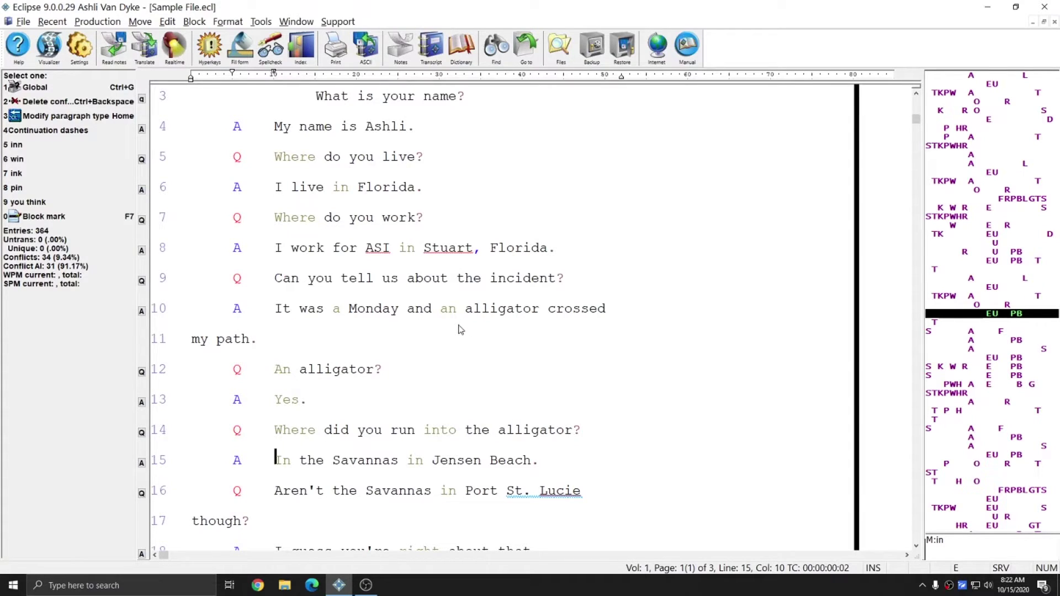
In the file manager, expand the Sample File and Sample File ECL jobs and check the exported rich text document
{"action": "key", "text": "ctrl+o"}
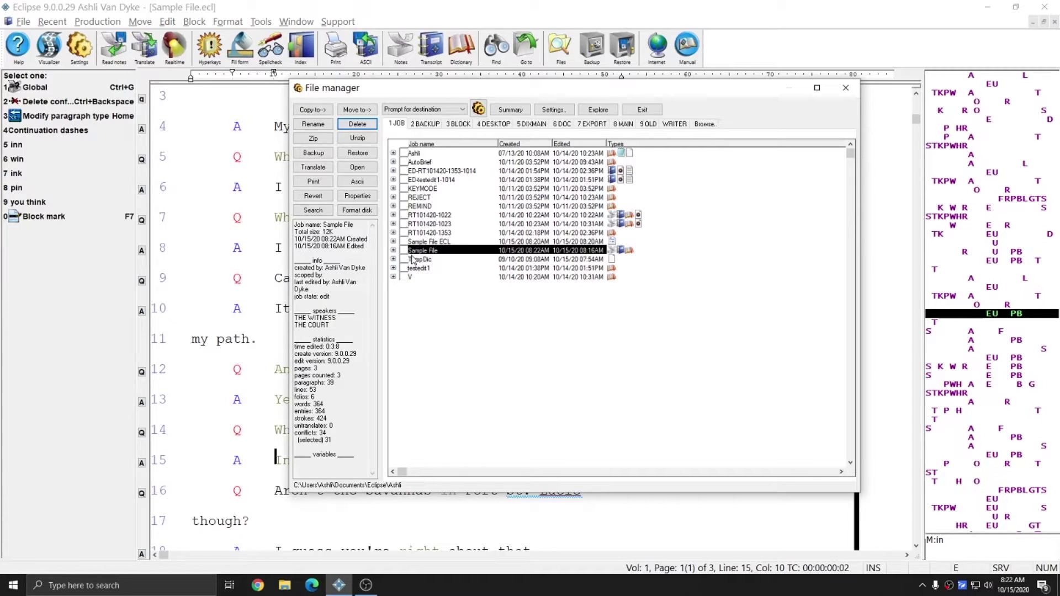
{"action": "left_click", "coordinate": [394, 251]}
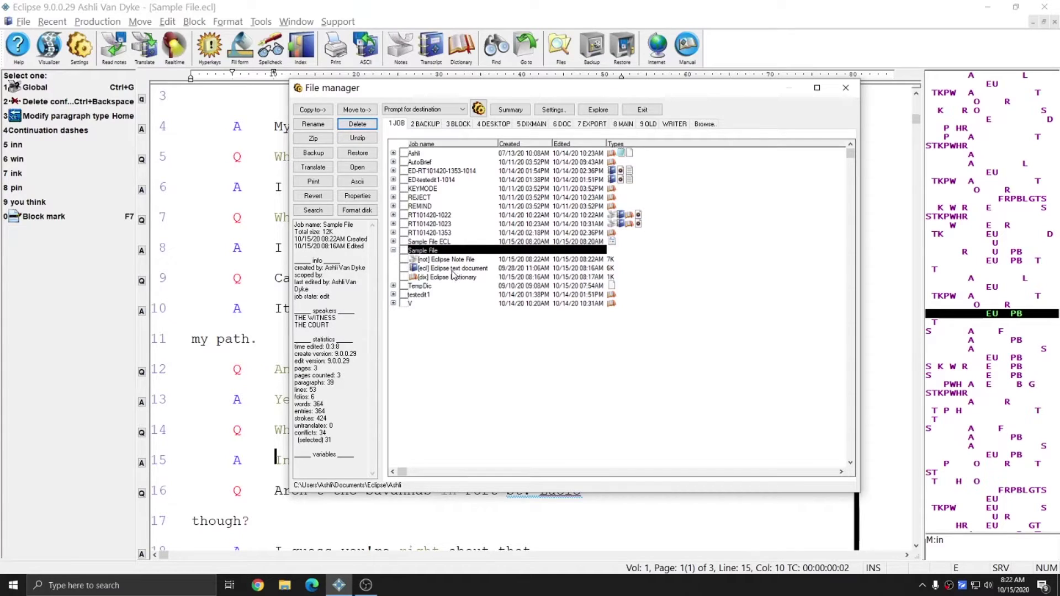
{"action": "left_click", "coordinate": [441, 242]}
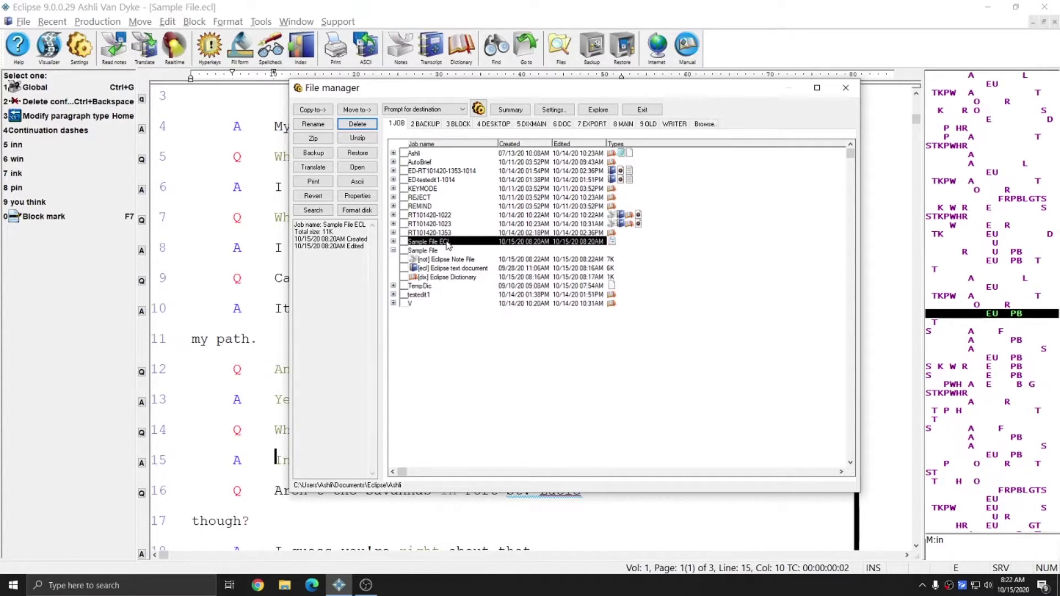
{"action": "left_click", "coordinate": [393, 241]}
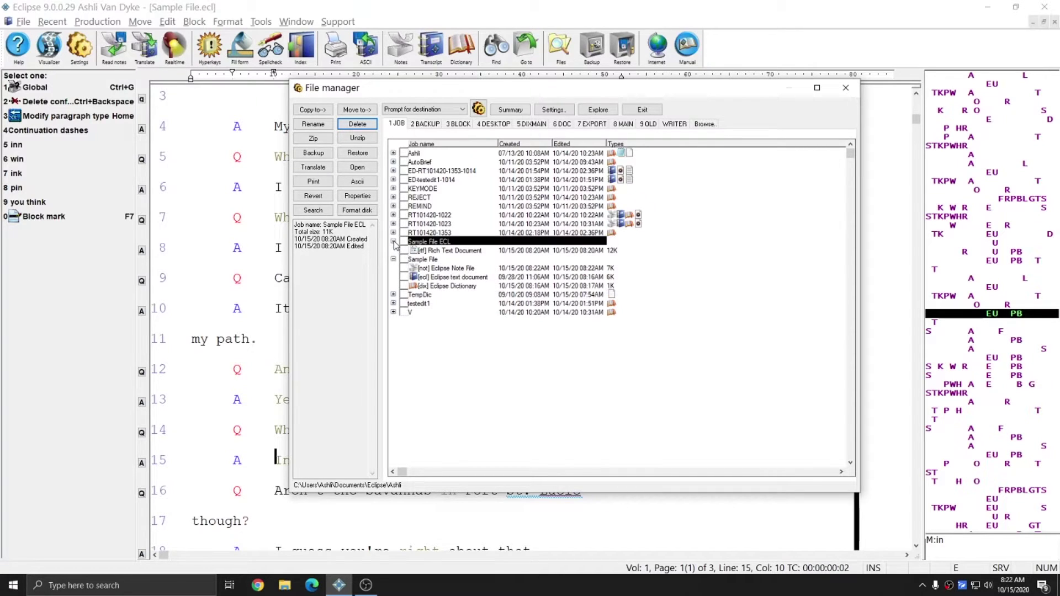
{"action": "left_click", "coordinate": [429, 251]}
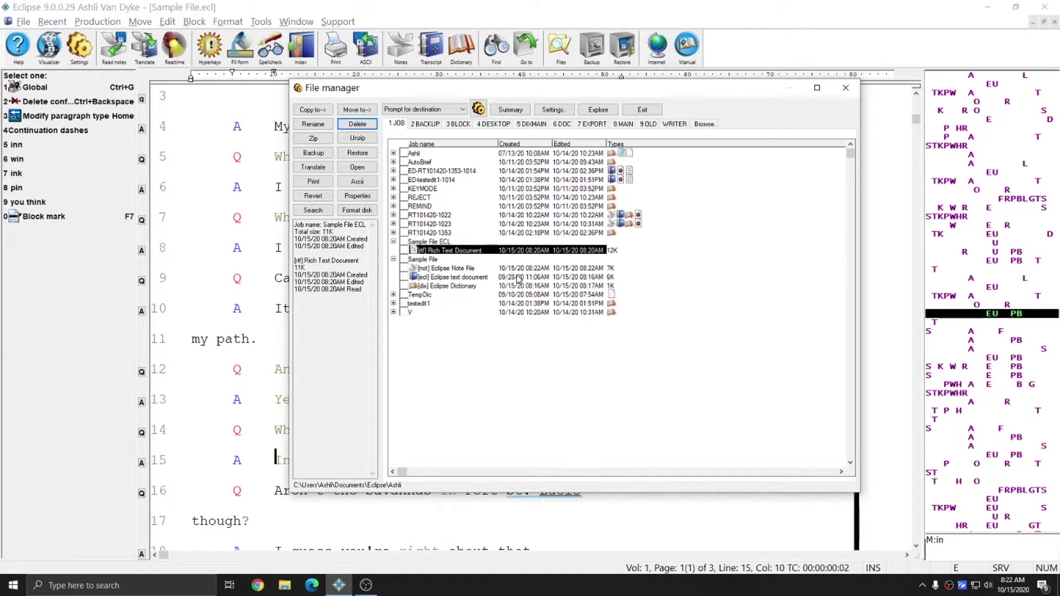
Explore the job folder in Windows, inspect the Sample File .rtf, .dix, .ecl and .not files, and close both file windows
{"action": "left_click", "coordinate": [597, 110]}
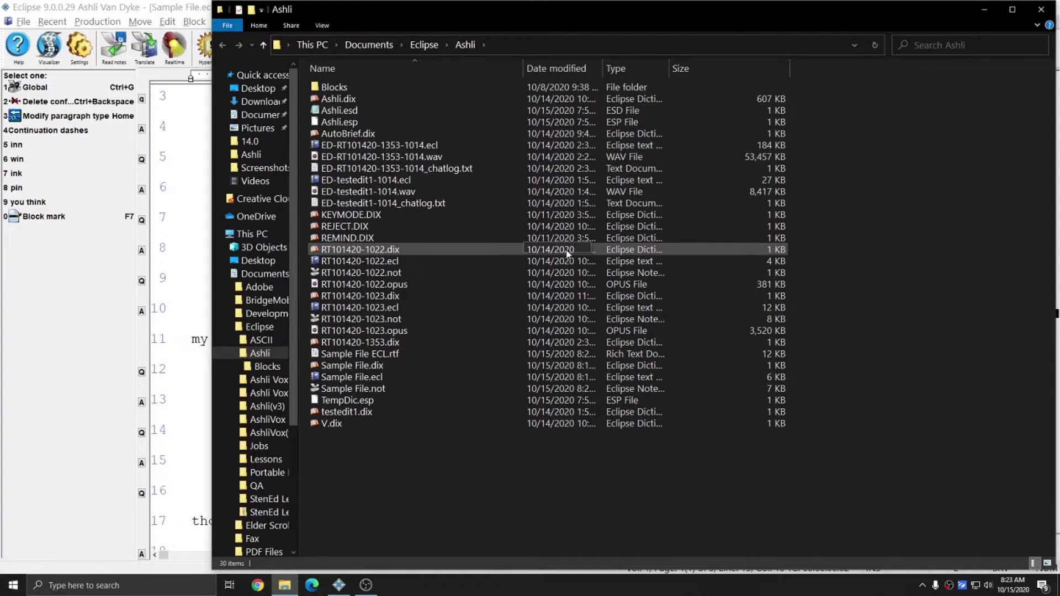
{"action": "left_click", "coordinate": [409, 355]}
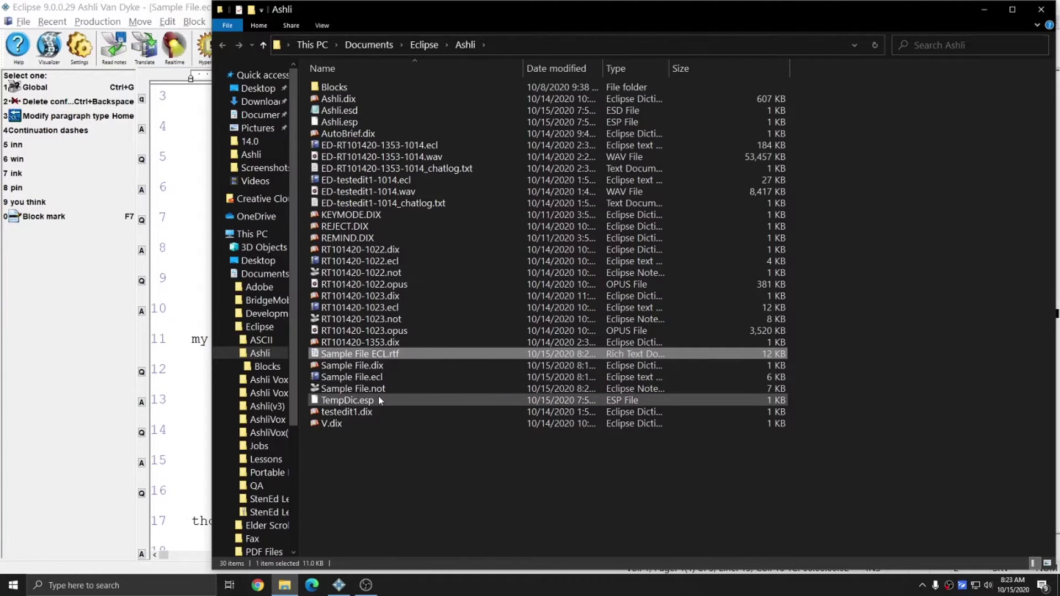
{"action": "left_click", "coordinate": [374, 366]}
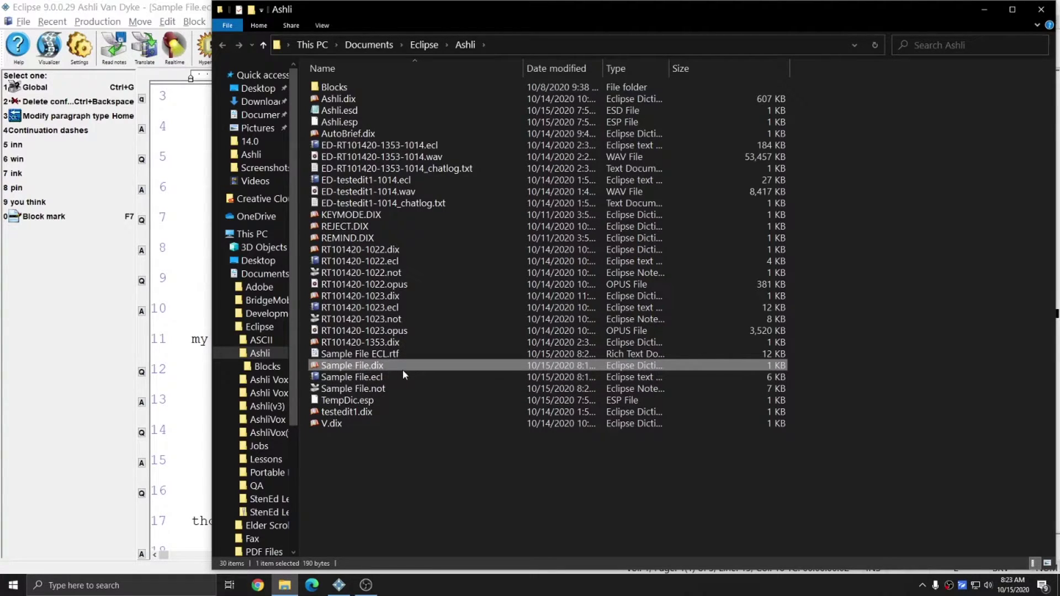
{"action": "left_click", "coordinate": [379, 379]}
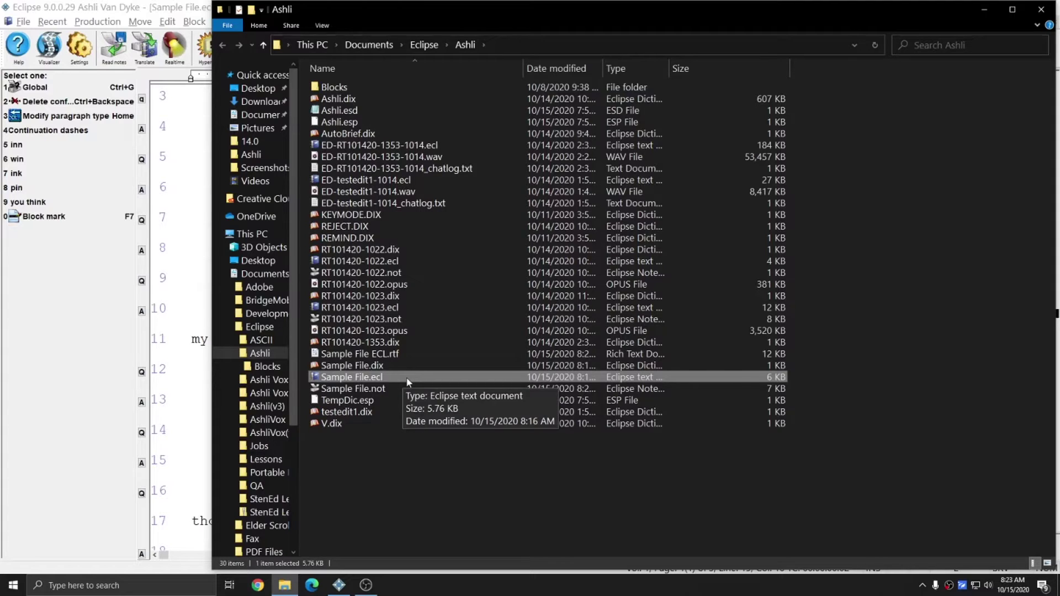
{"action": "left_click", "coordinate": [387, 390]}
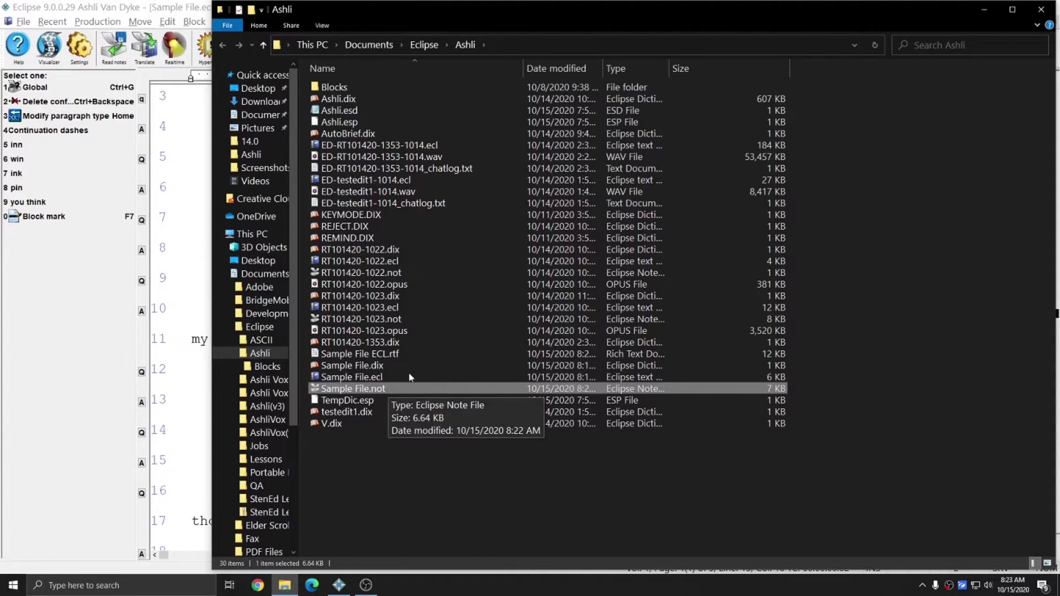
{"action": "left_click", "coordinate": [1043, 12]}
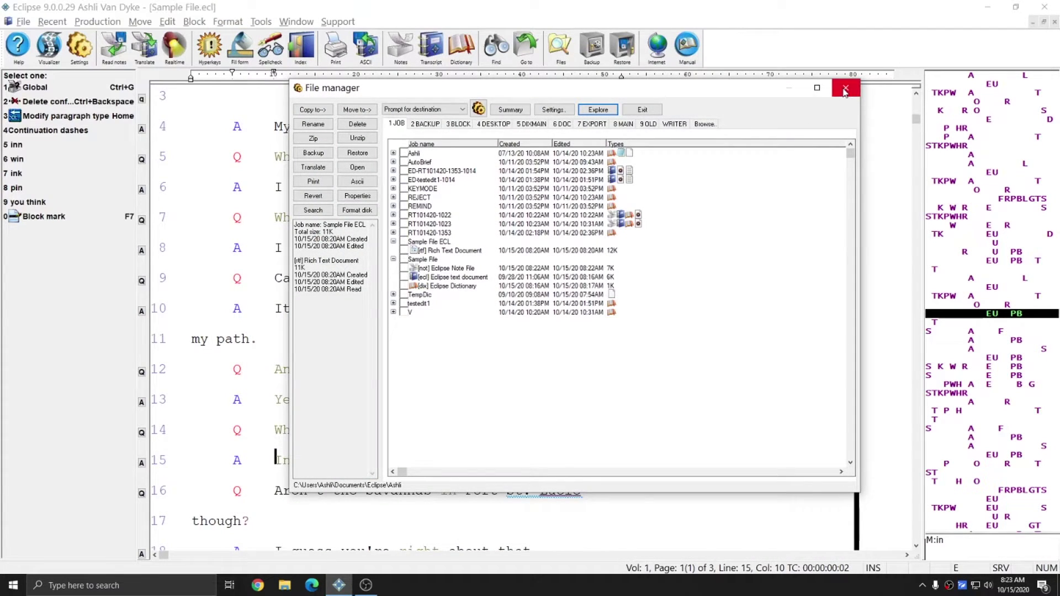
{"action": "left_click", "coordinate": [845, 88]}
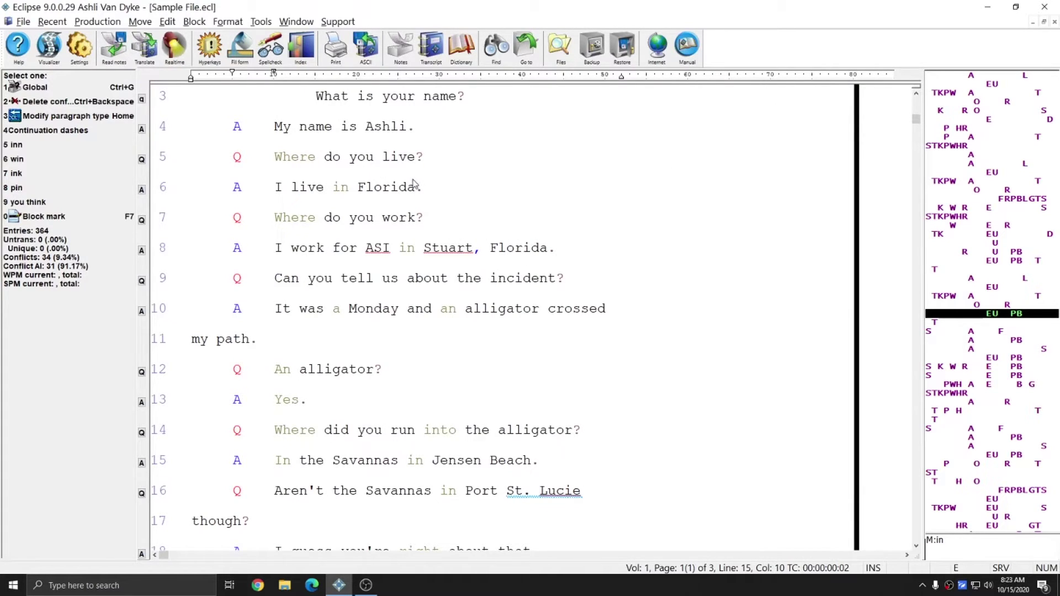
Close the transcript and open the Sample File note file in a maximized window
{"action": "key", "text": "ctrl+F4"}
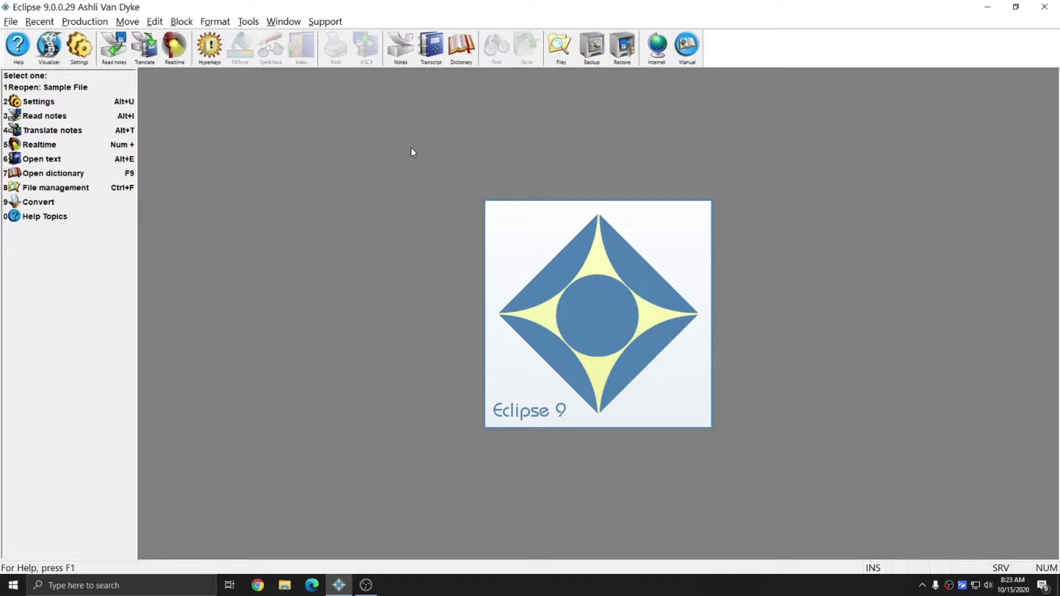
{"action": "left_click", "coordinate": [395, 60]}
{"action": "double_click", "coordinate": [472, 246]}
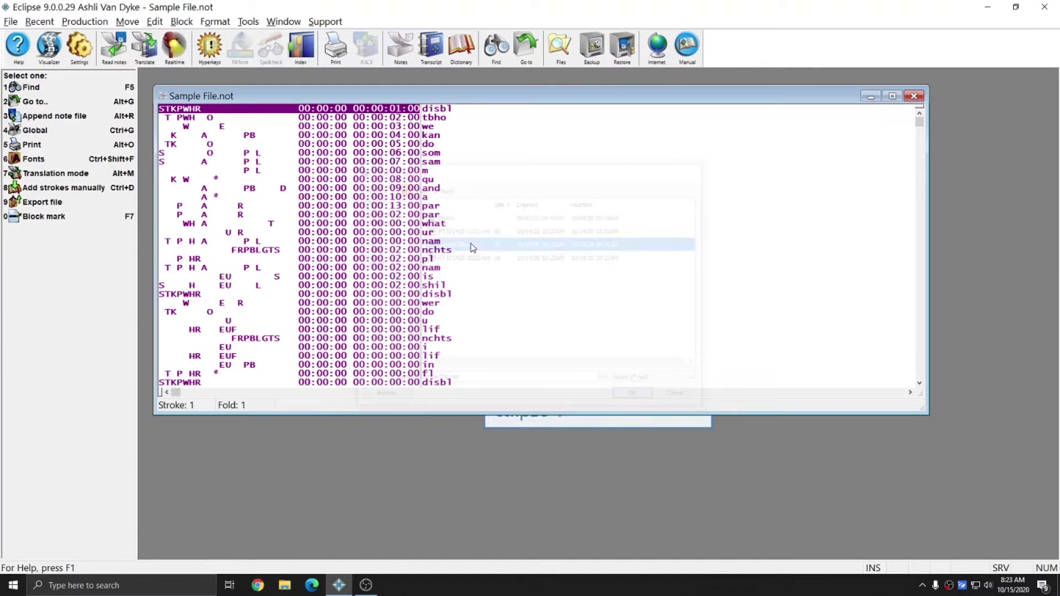
{"action": "double_click", "coordinate": [377, 96]}
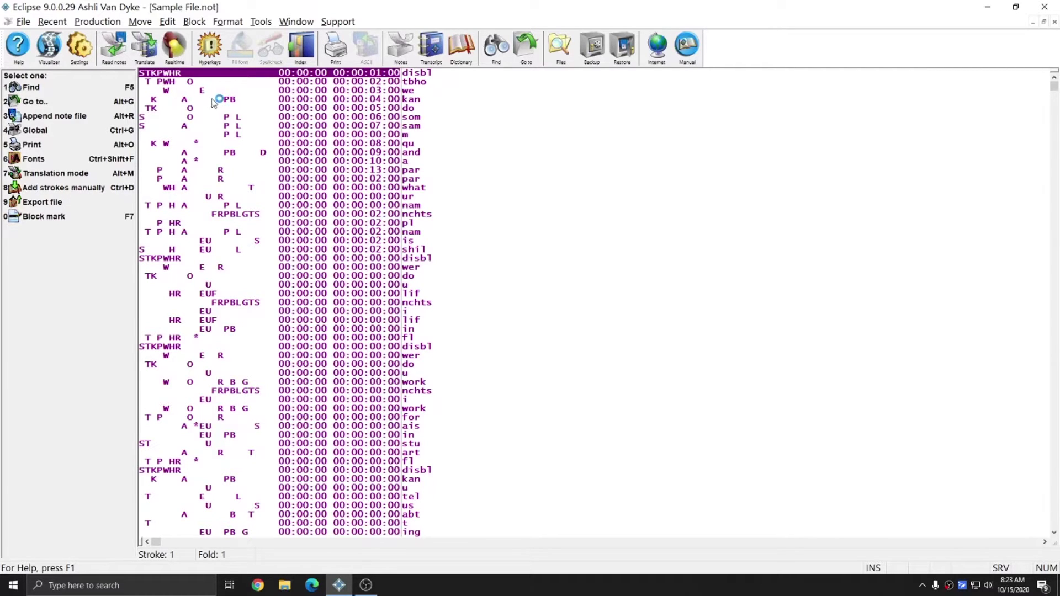
Export the notes in Rich Text Format / CRE (*.rtf) as "Sample File NOT", creating the new file
{"action": "left_click", "coordinate": [23, 24]}
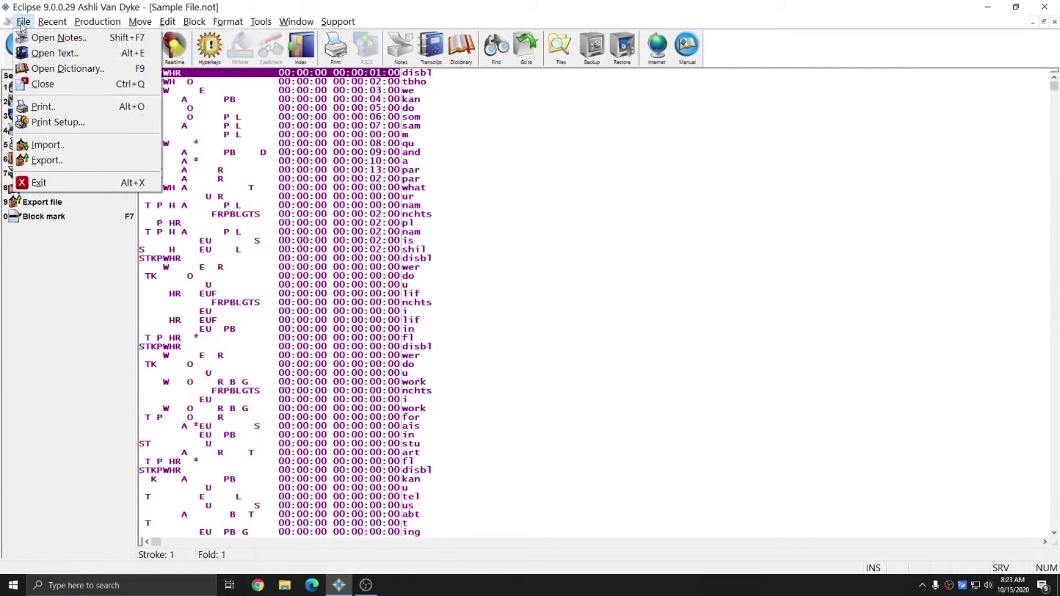
{"action": "left_click", "coordinate": [66, 160]}
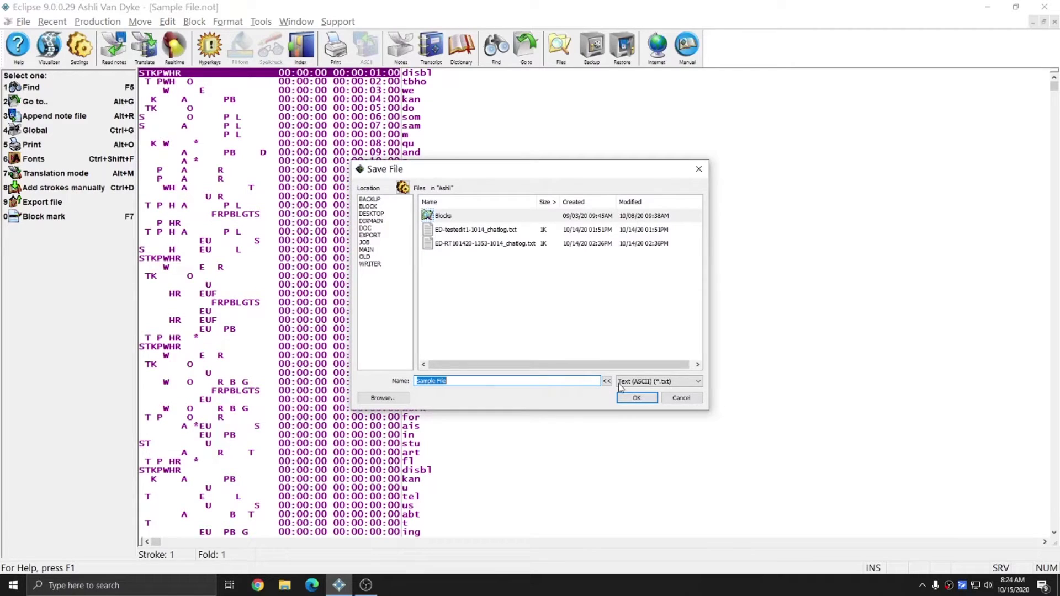
{"action": "left_click", "coordinate": [699, 382]}
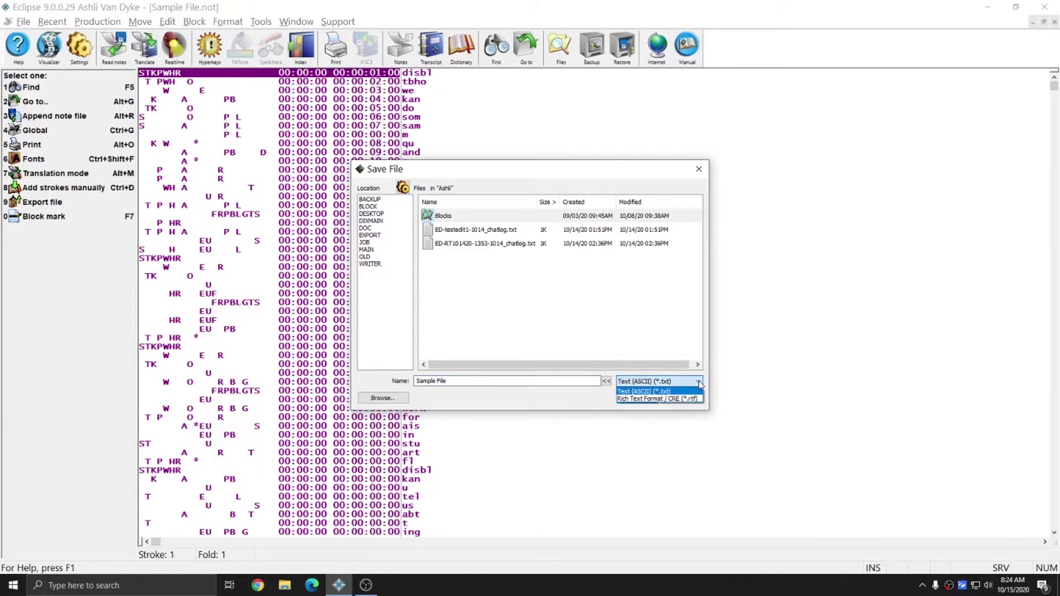
{"action": "left_click", "coordinate": [688, 399]}
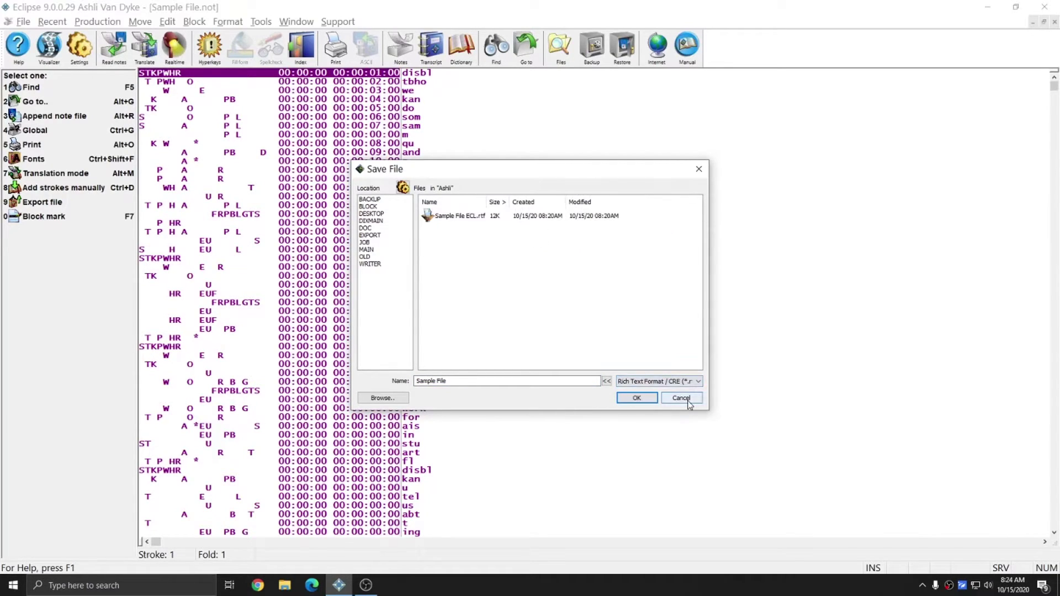
{"action": "left_click", "coordinate": [523, 380]}
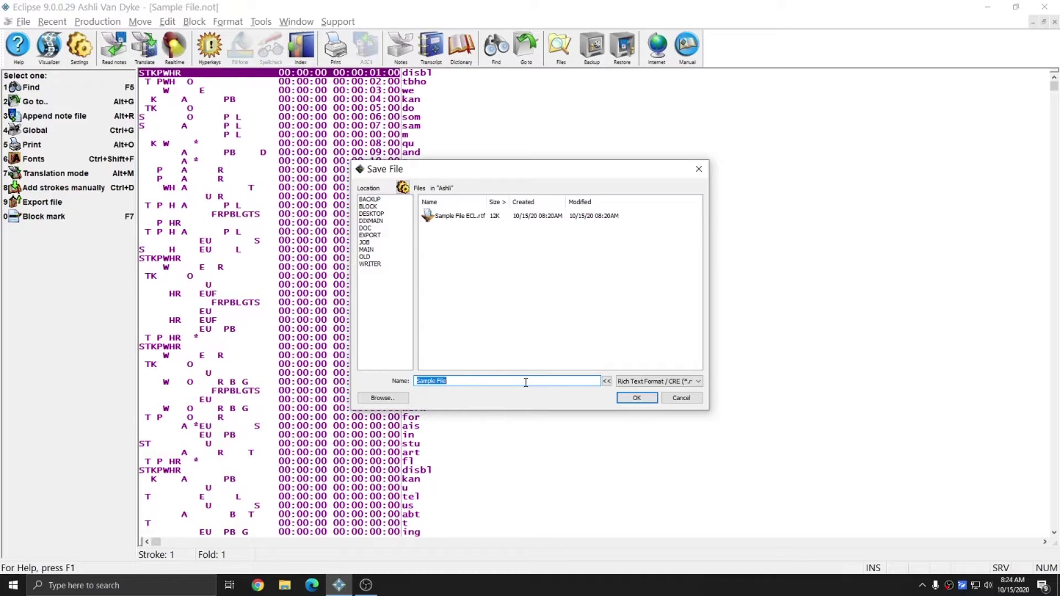
{"action": "left_click", "coordinate": [525, 382]}
{"action": "type", "text": "NOT"}
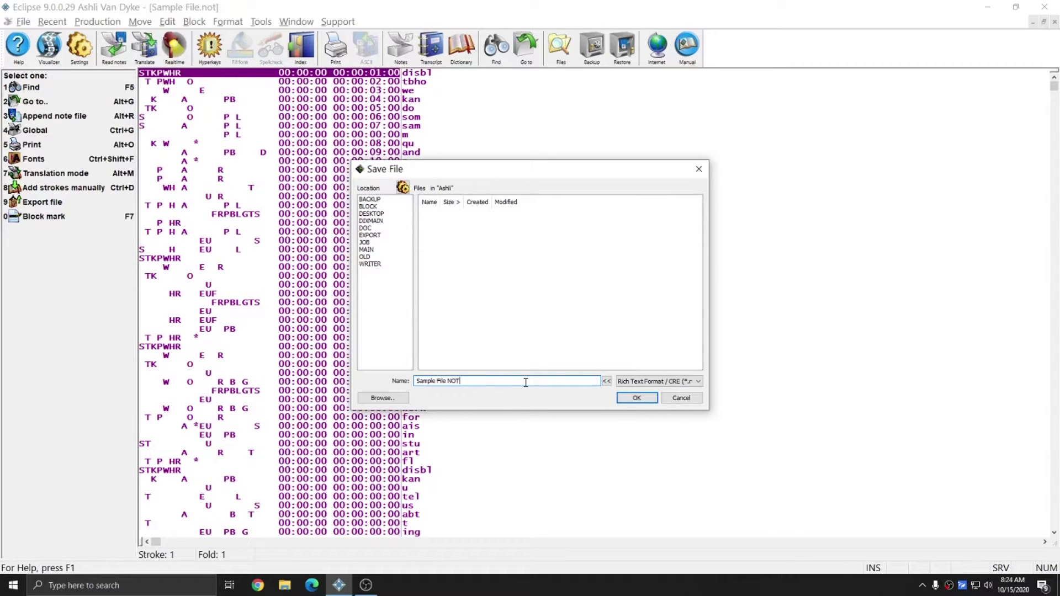
{"action": "left_click", "coordinate": [636, 398]}
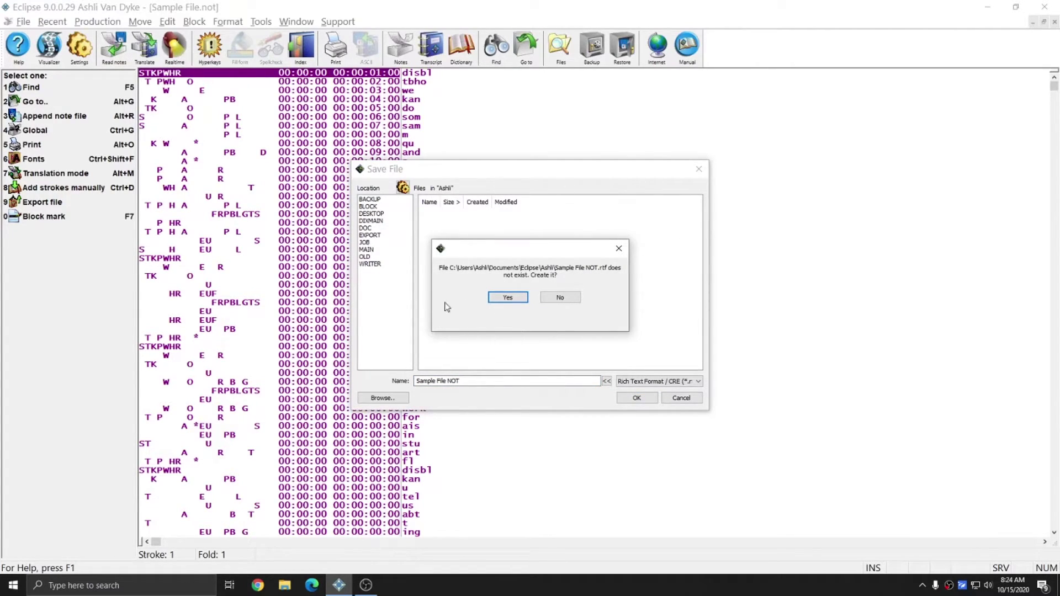
{"action": "left_click", "coordinate": [500, 300]}
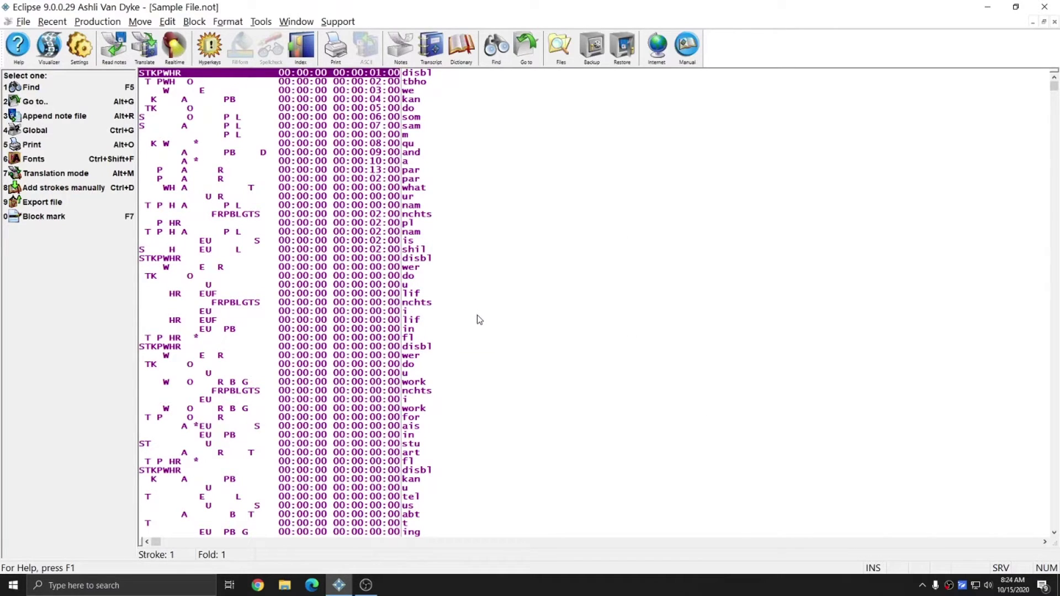
Expand the Sample File NOT job in the file manager and check its exported rich text document
{"action": "key", "text": "ctrl+o"}
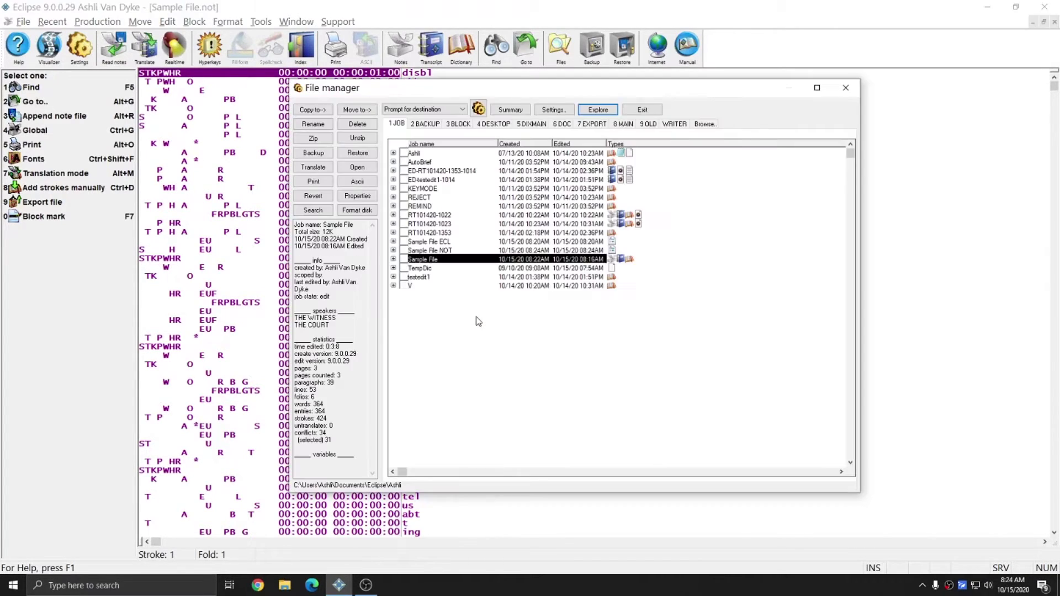
{"action": "left_click", "coordinate": [431, 252]}
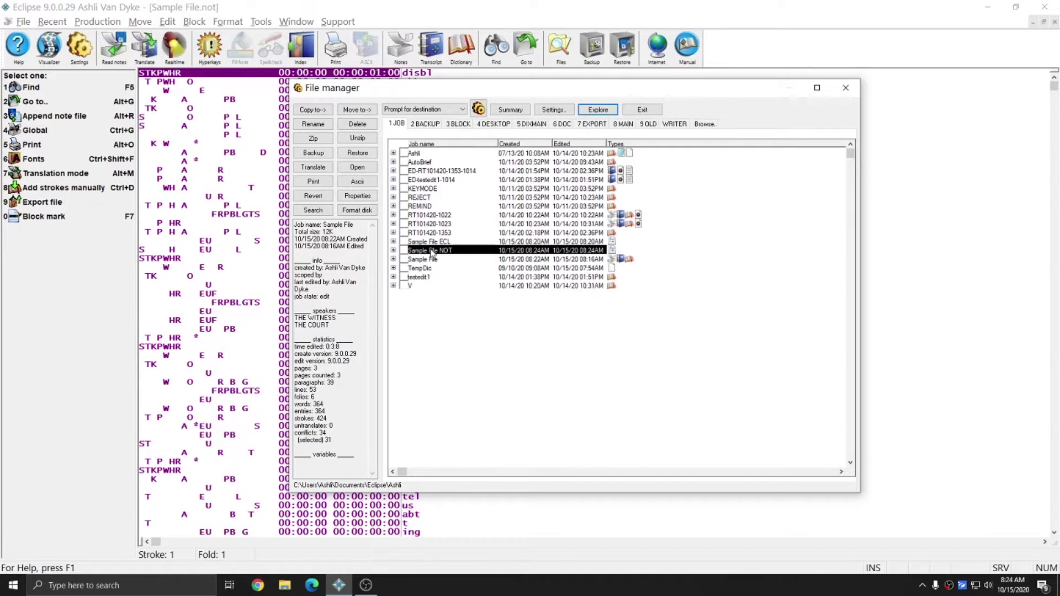
{"action": "left_click", "coordinate": [393, 251]}
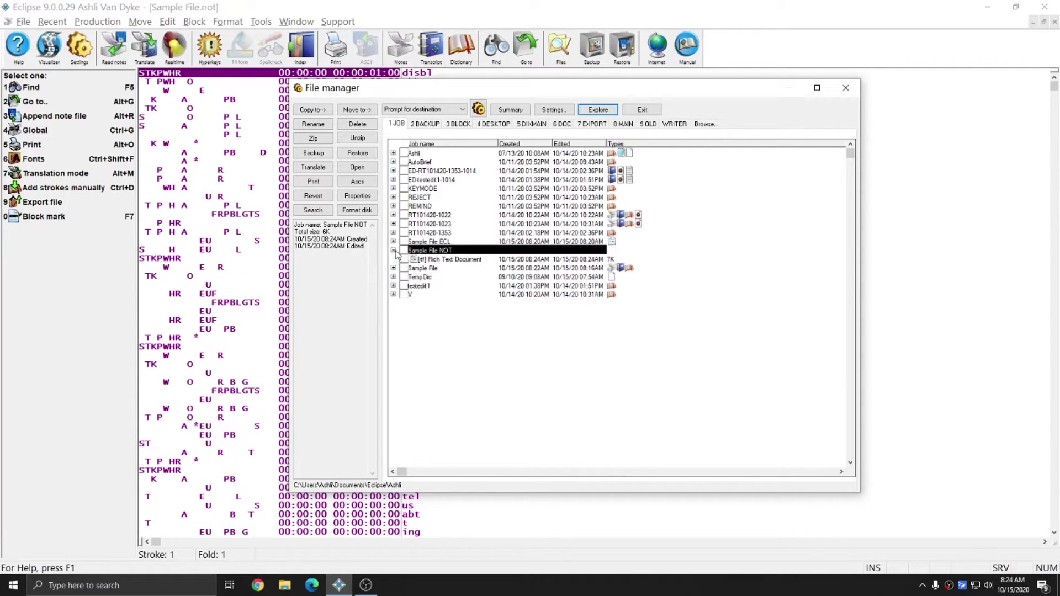
{"action": "left_click", "coordinate": [460, 260]}
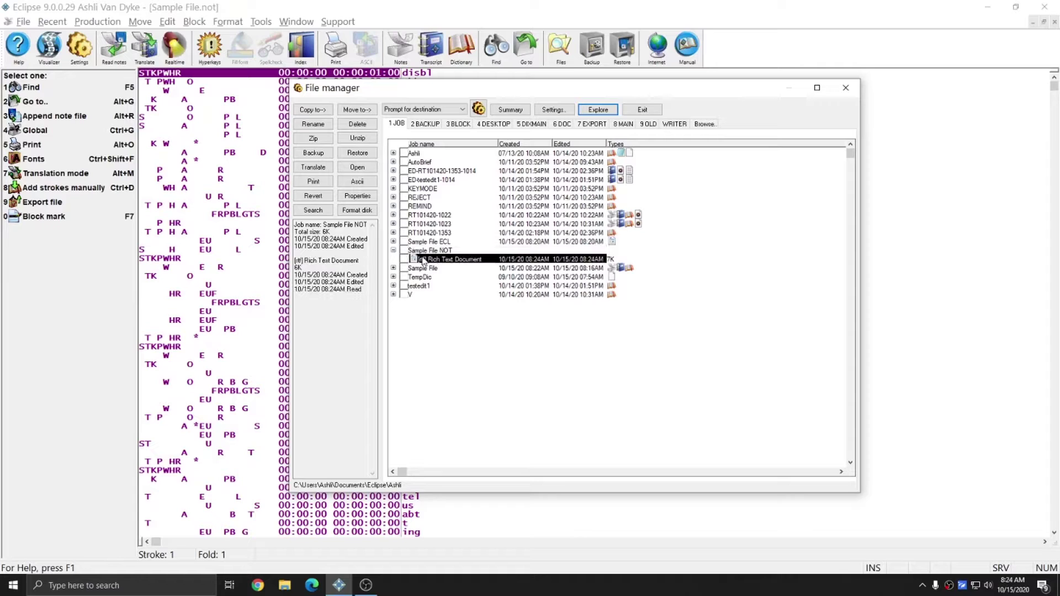
Close the file manager and the Sample File notes, and open the main dictionary
{"action": "left_click", "coordinate": [845, 88]}
{"action": "left_click", "coordinate": [631, 164]}
{"action": "key", "text": "ctrl+F4"}
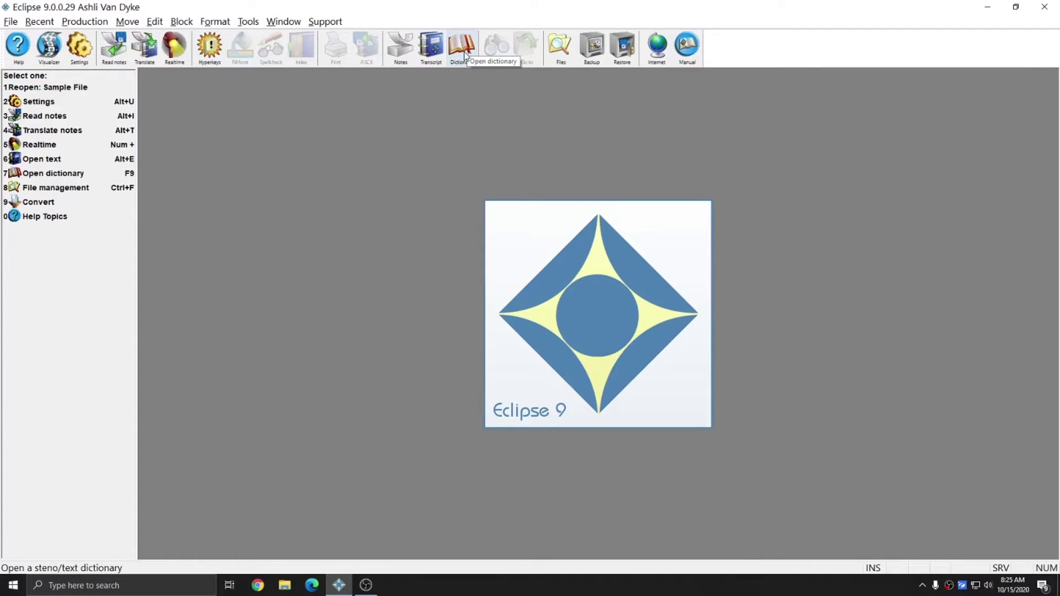
{"action": "left_click", "coordinate": [463, 56]}
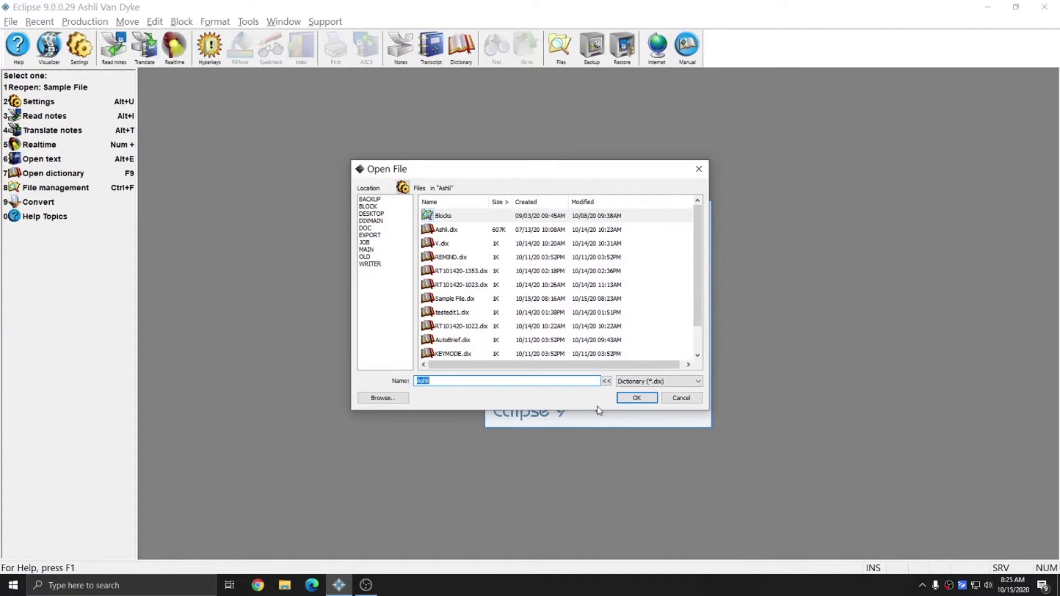
{"action": "left_click", "coordinate": [634, 402]}
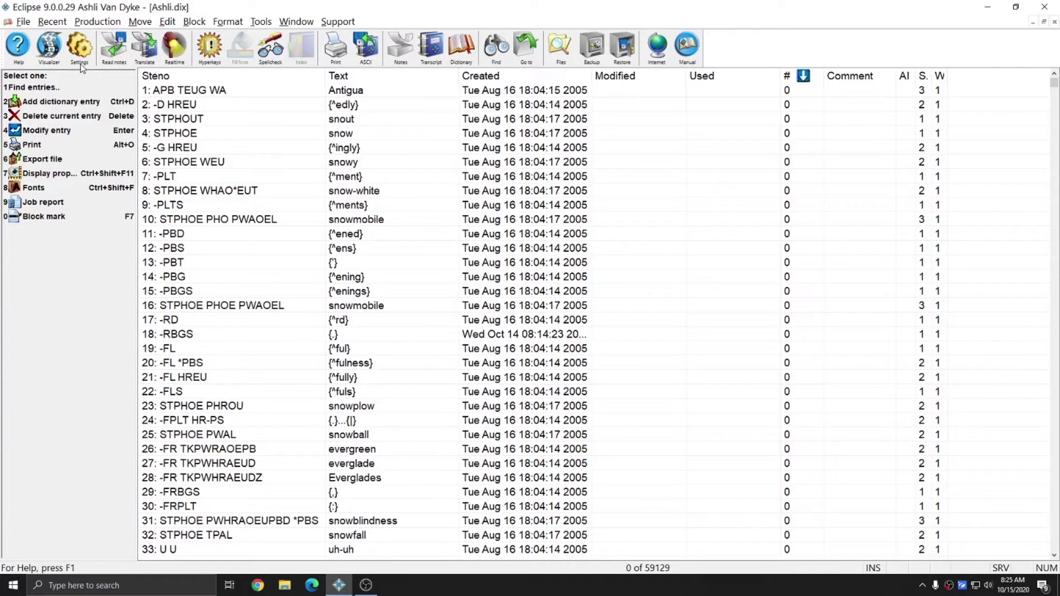
Export the main dictionary in RTF/CRE (Rich Text Format) under its default name in the job folder
{"action": "left_click", "coordinate": [21, 24]}
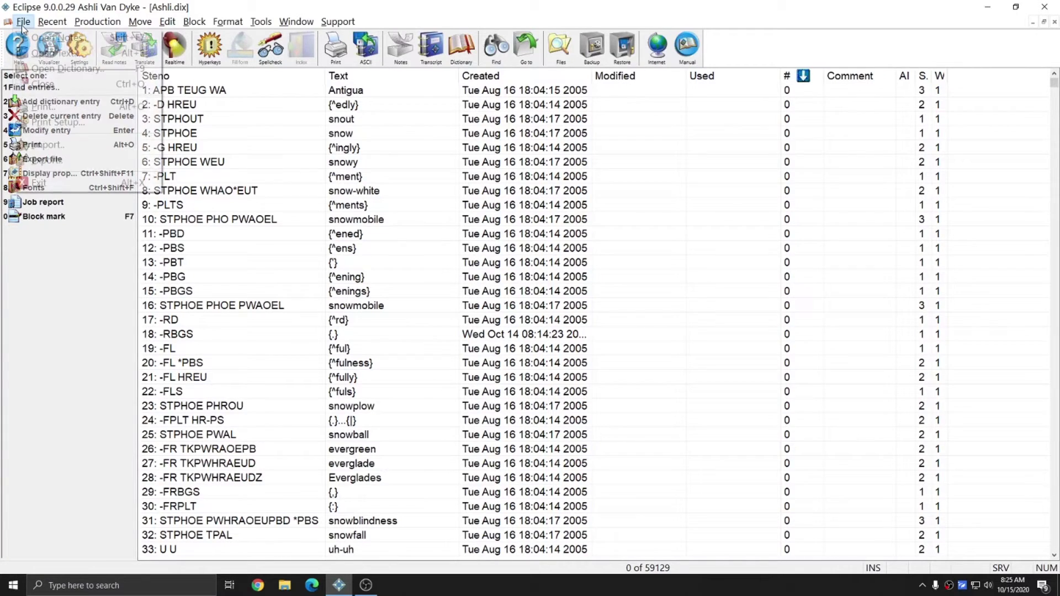
{"action": "left_click", "coordinate": [45, 161]}
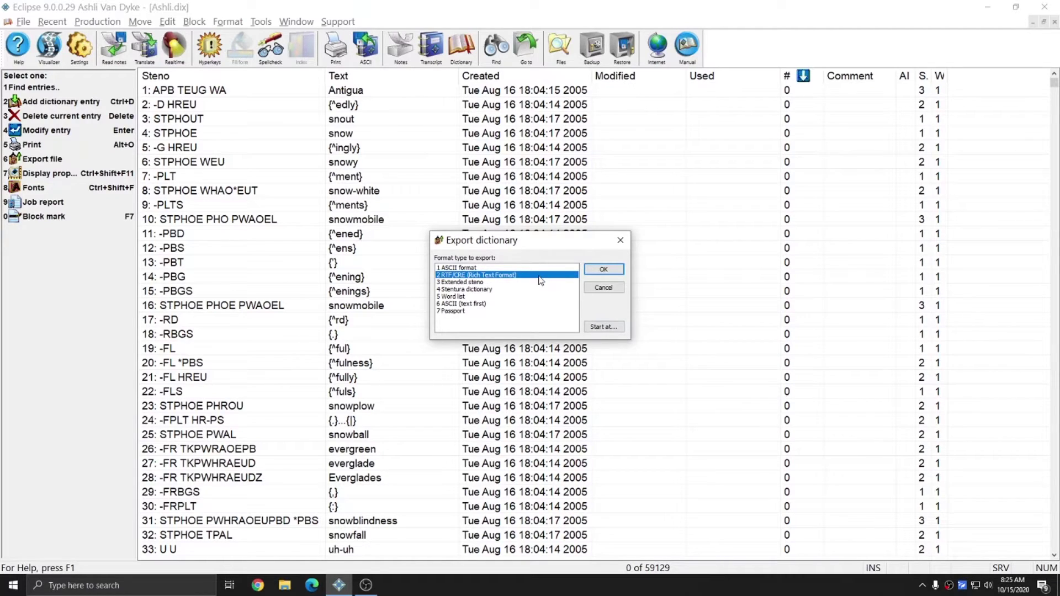
{"action": "left_click", "coordinate": [603, 270]}
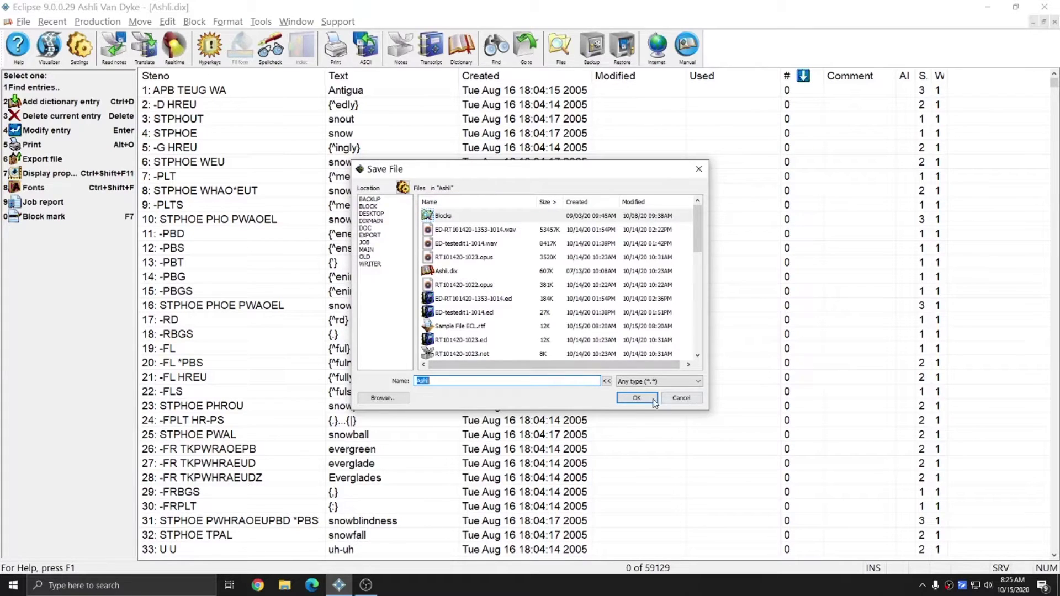
{"action": "left_click", "coordinate": [635, 398]}
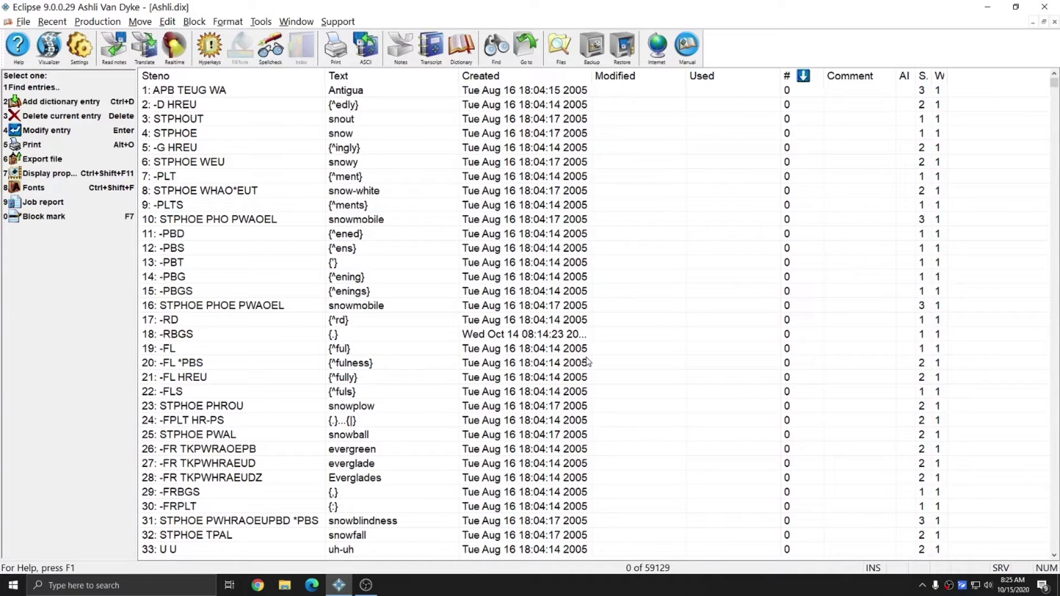
Expand the main dictionary's job in the file manager and check its exported rich text document
{"action": "key", "text": "ctrl+o"}
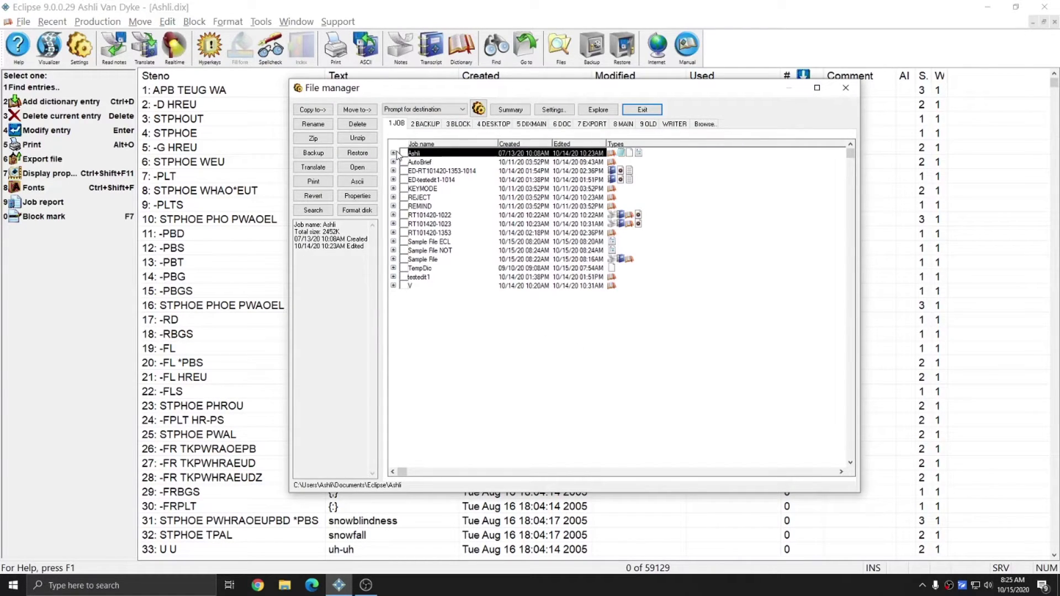
{"action": "left_click", "coordinate": [394, 153]}
{"action": "left_click", "coordinate": [458, 190]}
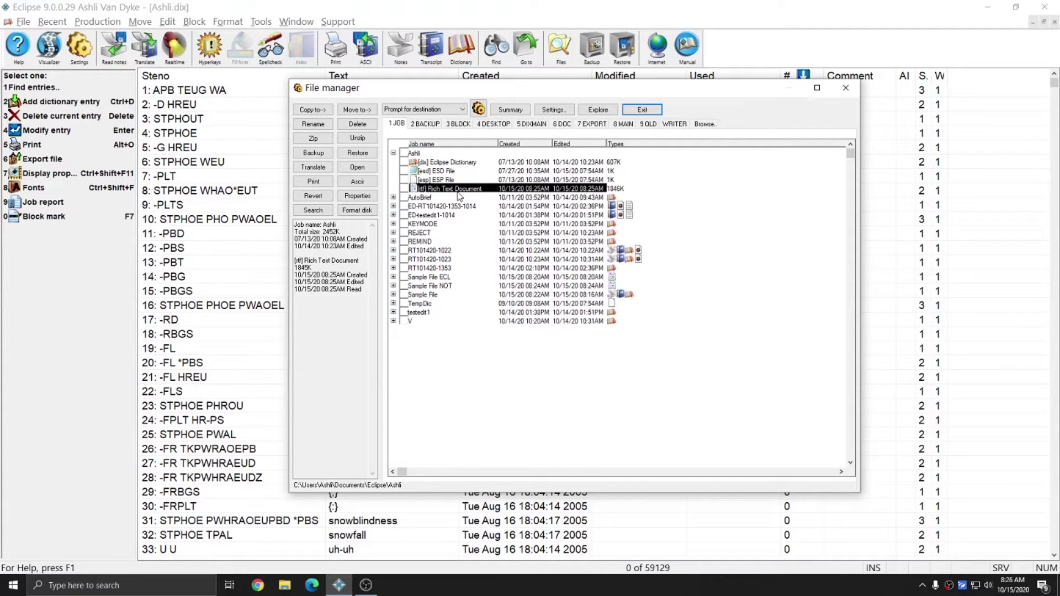
{"action": "double_click", "coordinate": [459, 189]}
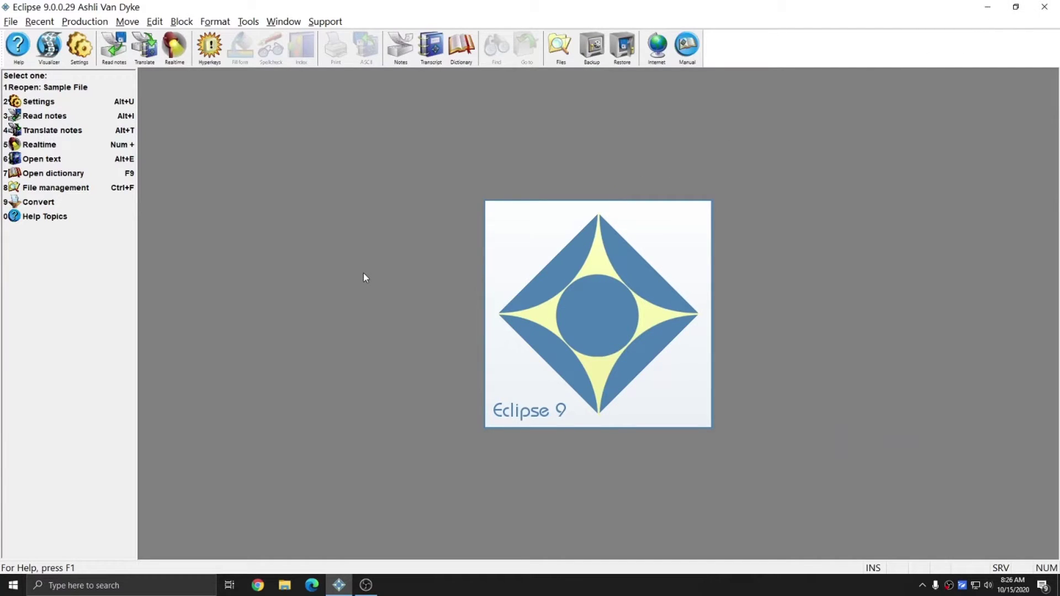
Set the EXPORT path in the file locations programming setting to a new Desktop folder named "Eclipse Exports"
{"action": "left_click", "coordinate": [82, 53]}
{"action": "left_click", "coordinate": [600, 213]}
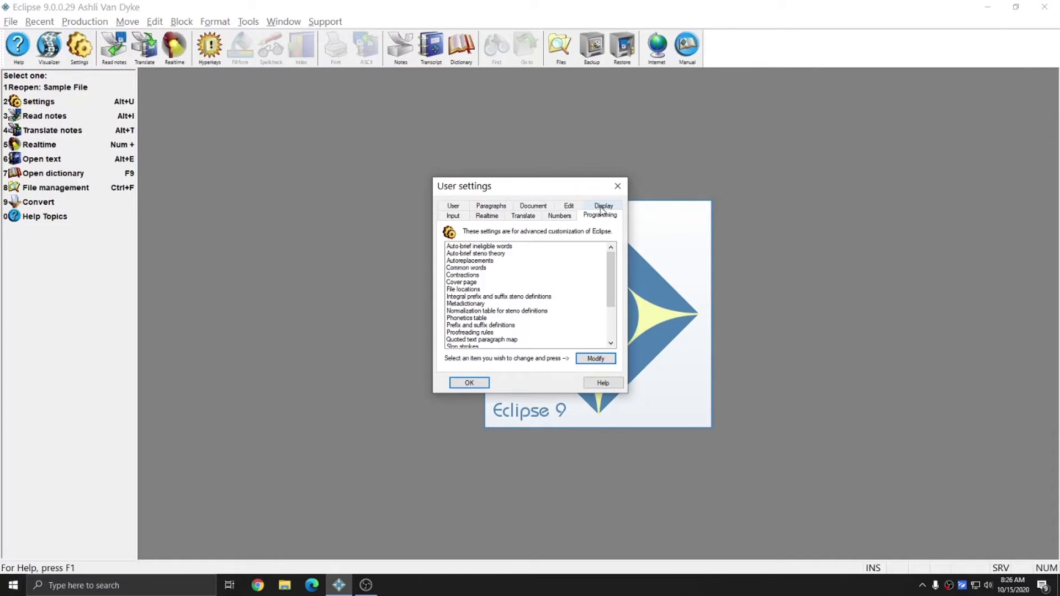
{"action": "double_click", "coordinate": [465, 289]}
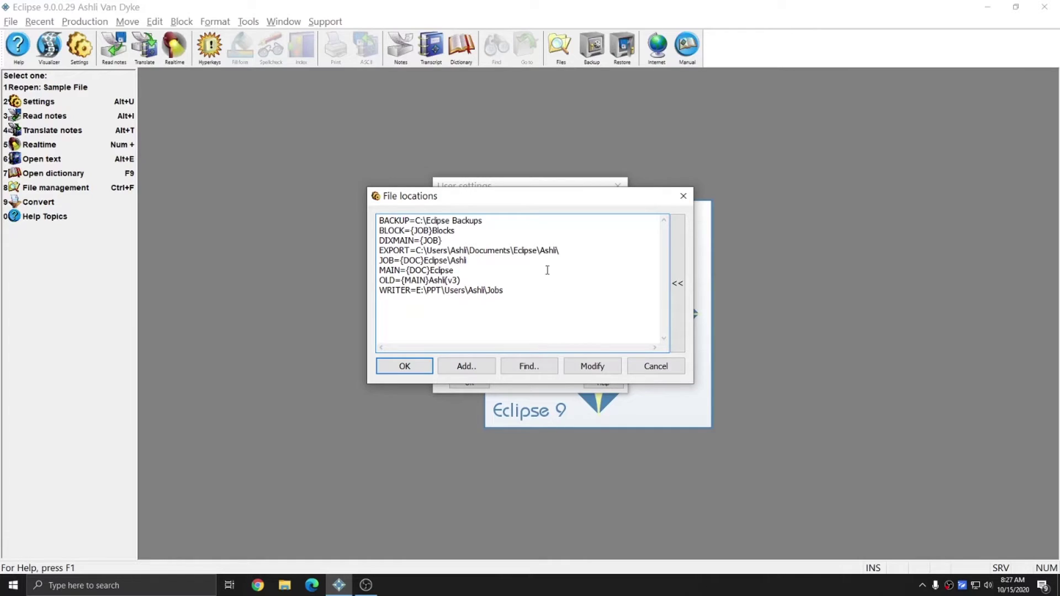
{"action": "left_click", "coordinate": [588, 366]}
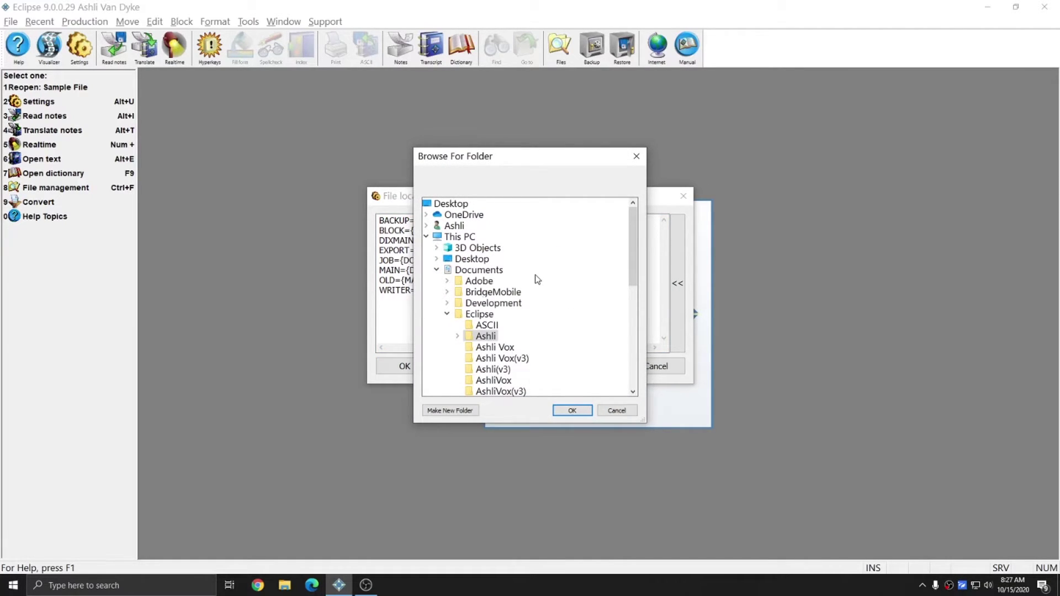
{"action": "left_click", "coordinate": [451, 205]}
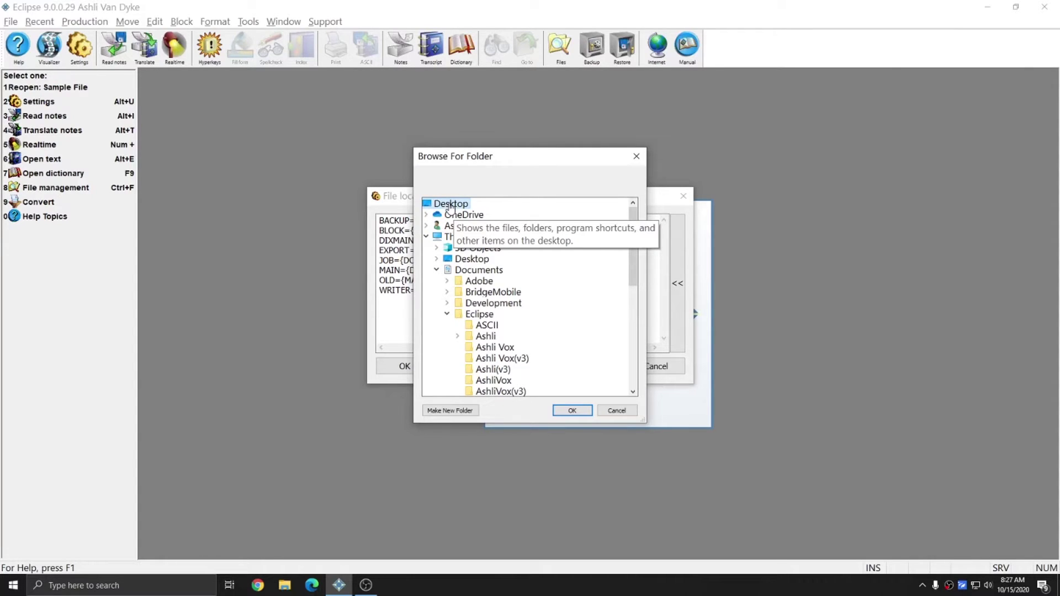
{"action": "left_click", "coordinate": [437, 410]}
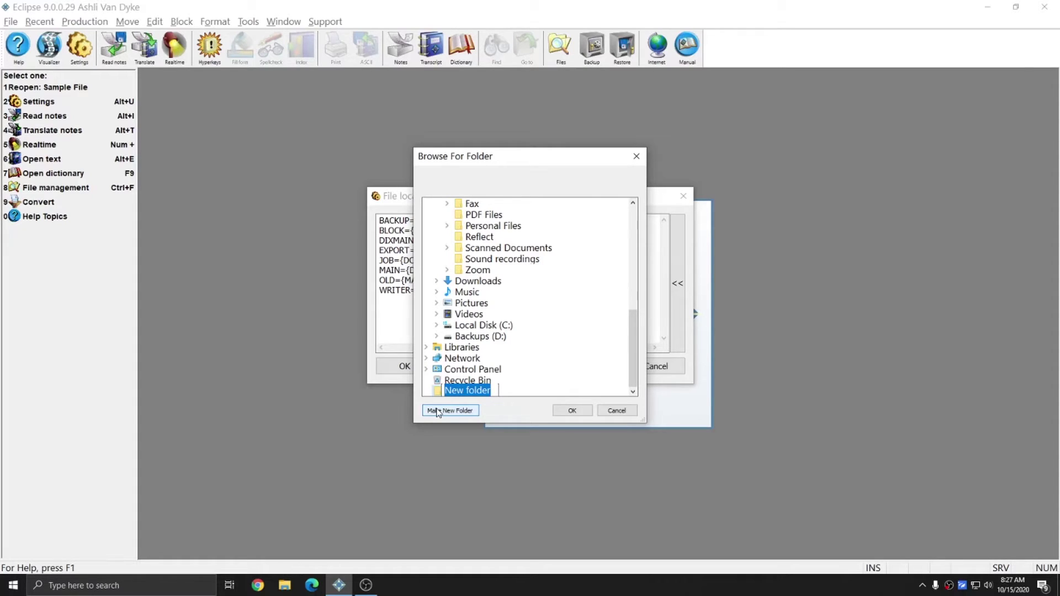
{"action": "type", "text": "Eclipse Expo"}
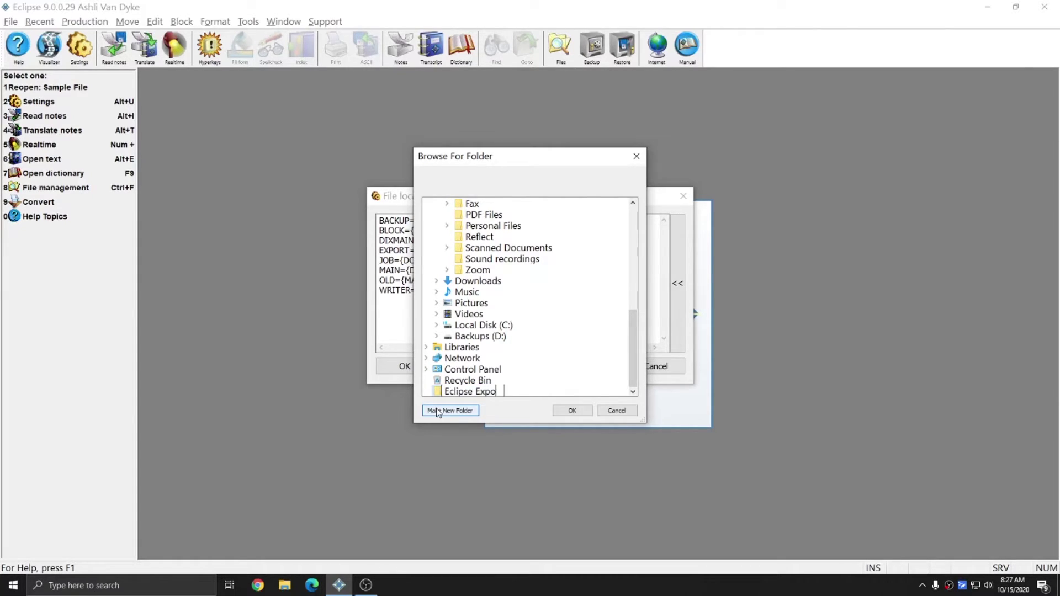
{"action": "type", "text": "rts"}
{"action": "key", "text": "Return"}
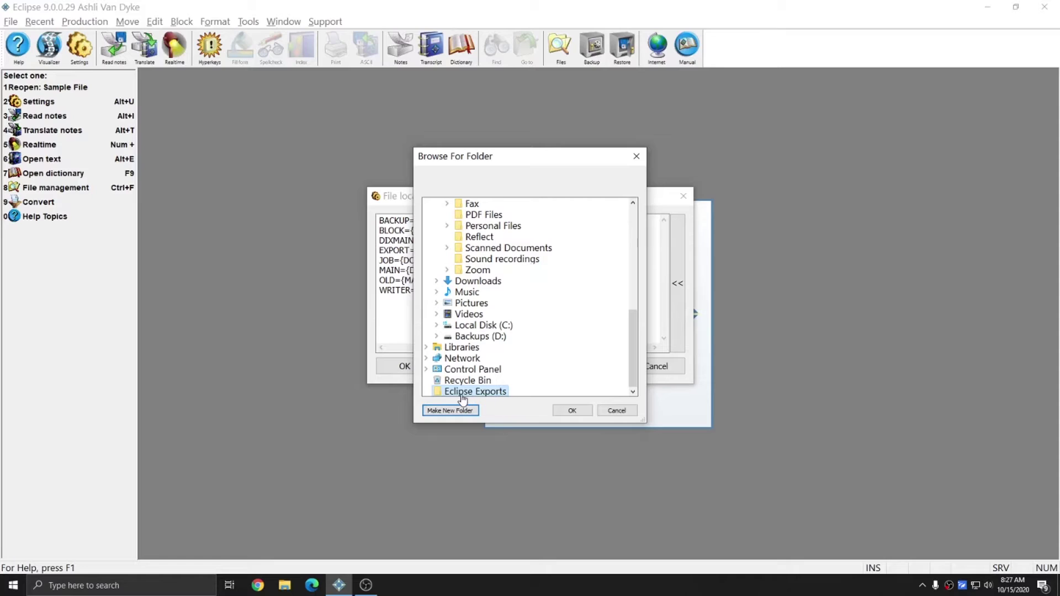
{"action": "left_click", "coordinate": [571, 411]}
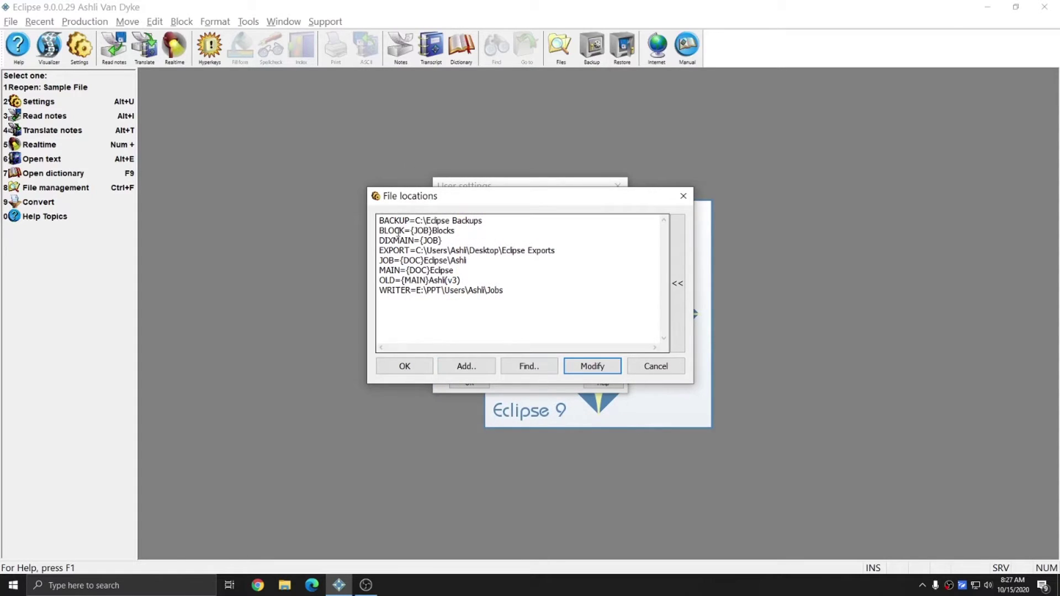
Review the EXPORT line, then save the file locations and close the user settings
{"action": "left_click", "coordinate": [393, 252]}
{"action": "left_click", "coordinate": [565, 250]}
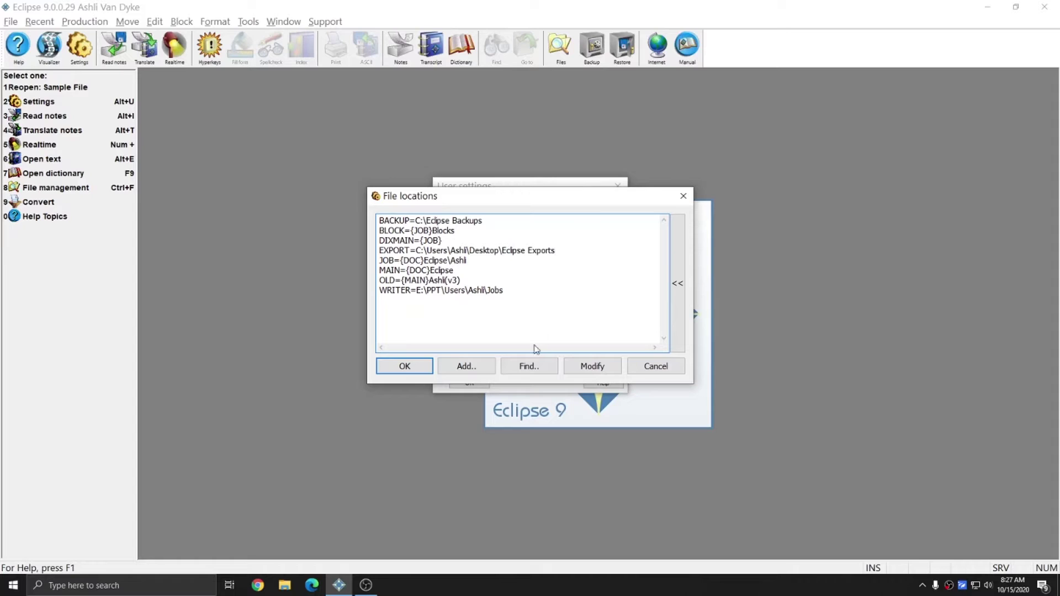
{"action": "left_click", "coordinate": [402, 368]}
{"action": "left_click", "coordinate": [468, 382]}
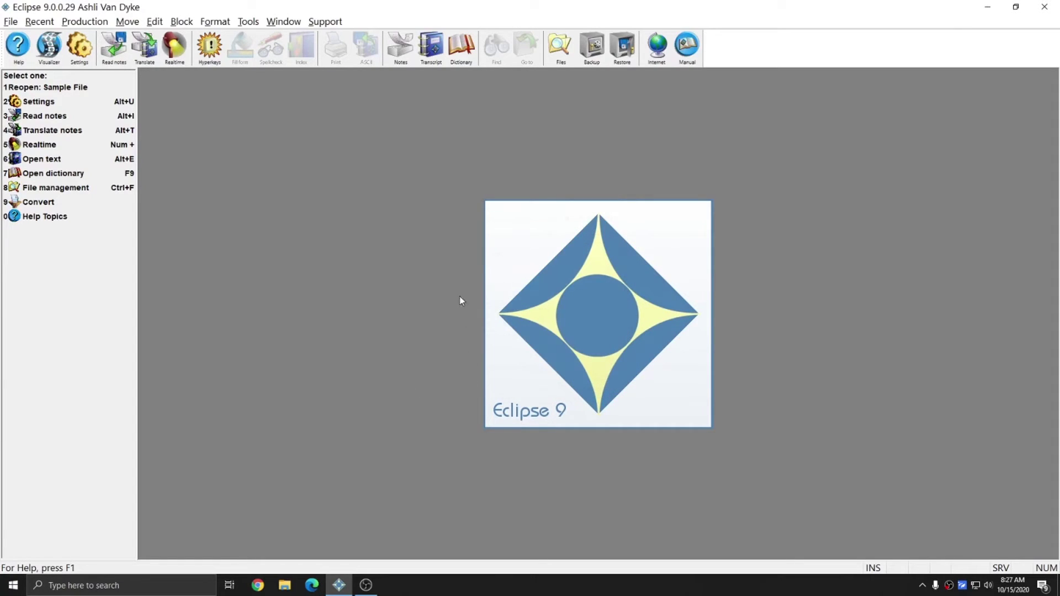
Reopen the Sample File transcript and export it as "Sample File" in Rich Text Format / CRE to the Eclipse Exports folder
{"action": "left_click", "coordinate": [62, 89]}
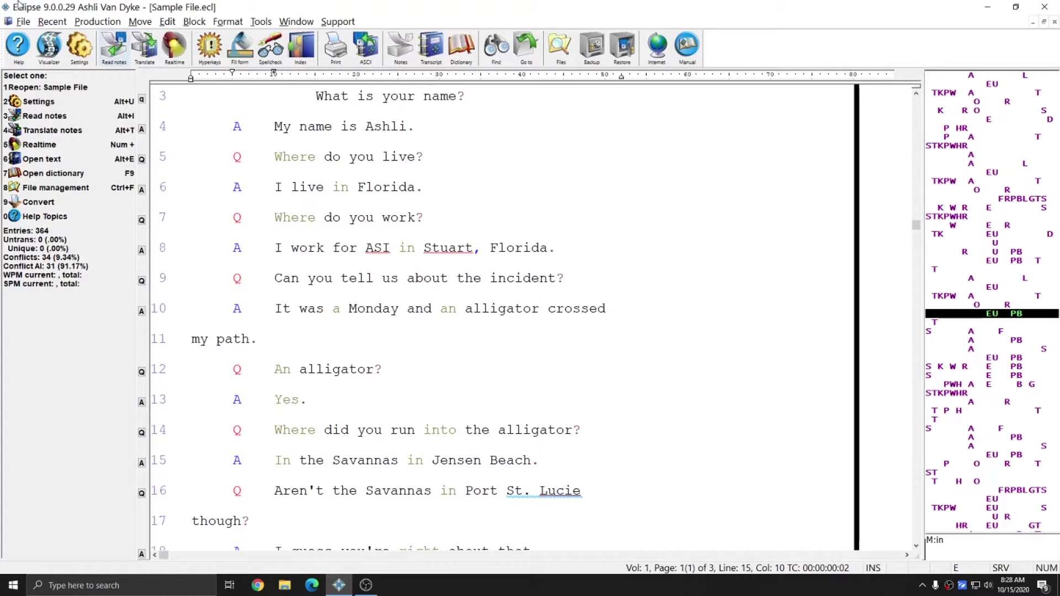
{"action": "left_click", "coordinate": [23, 22]}
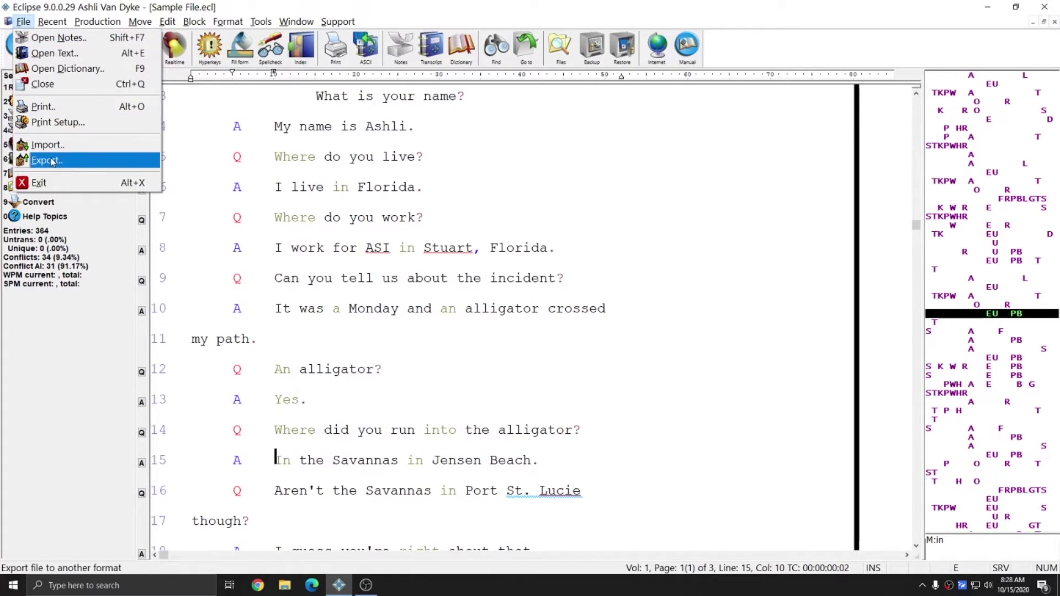
{"action": "left_click", "coordinate": [47, 161]}
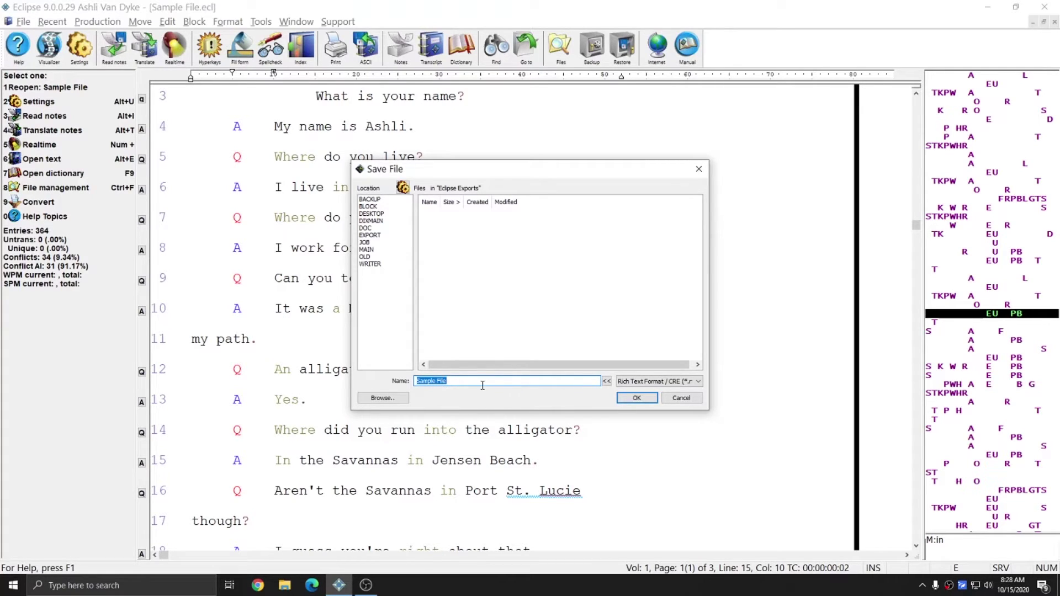
{"action": "left_click", "coordinate": [636, 405]}
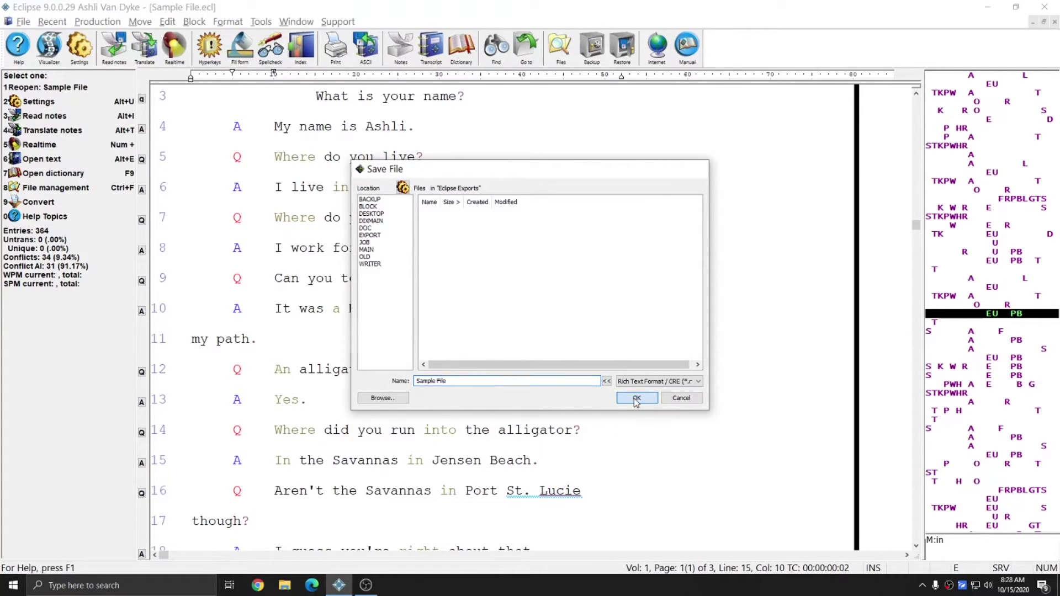
Open the Eclipse Exports folder on the Windows desktop and check the exported Sample File.rtf
{"action": "left_click", "coordinate": [986, 8]}
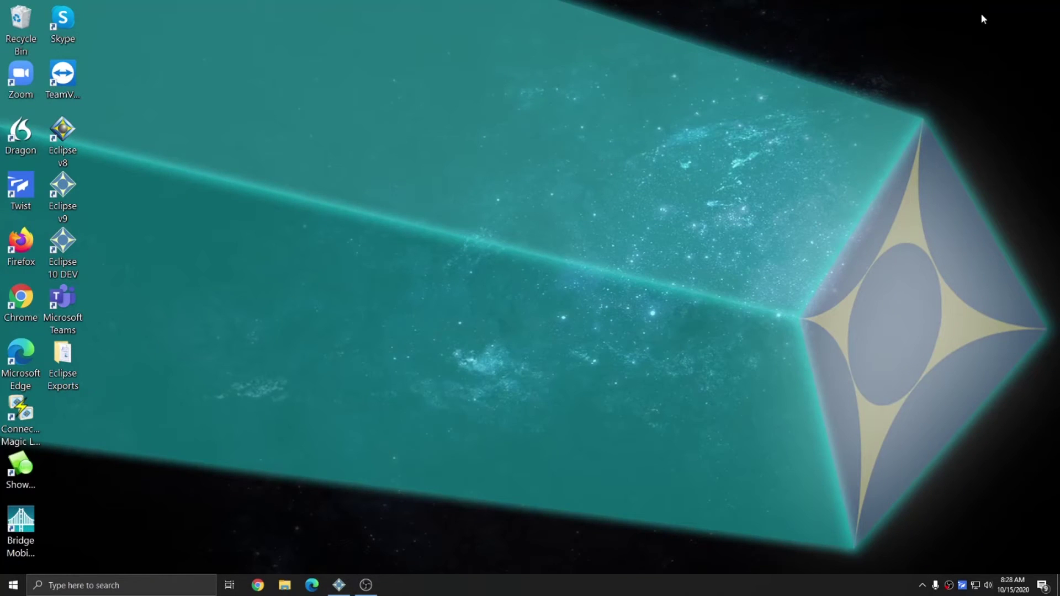
{"action": "left_click", "coordinate": [69, 385]}
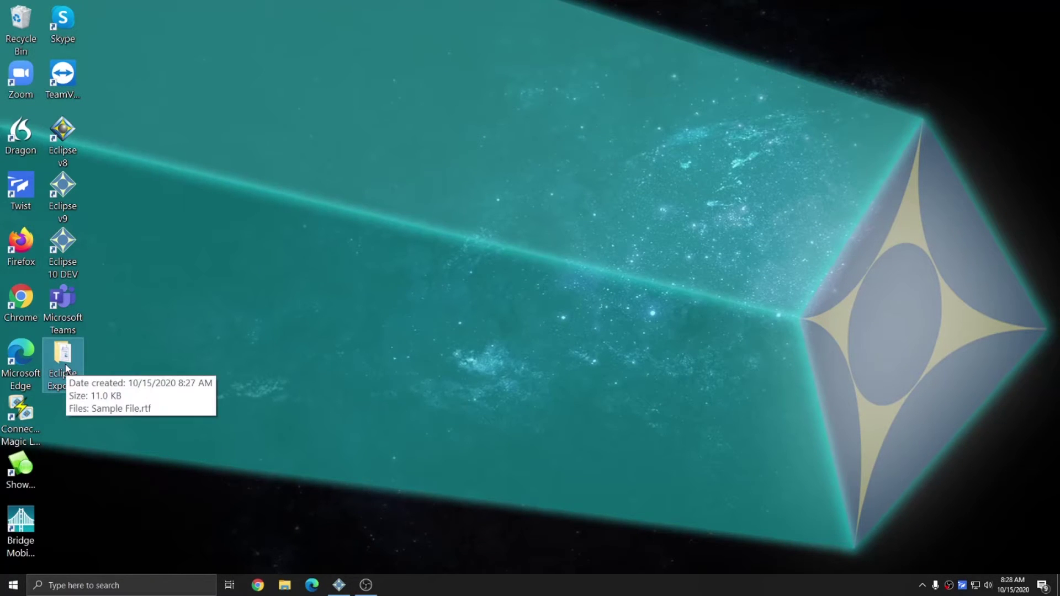
{"action": "double_click", "coordinate": [66, 369]}
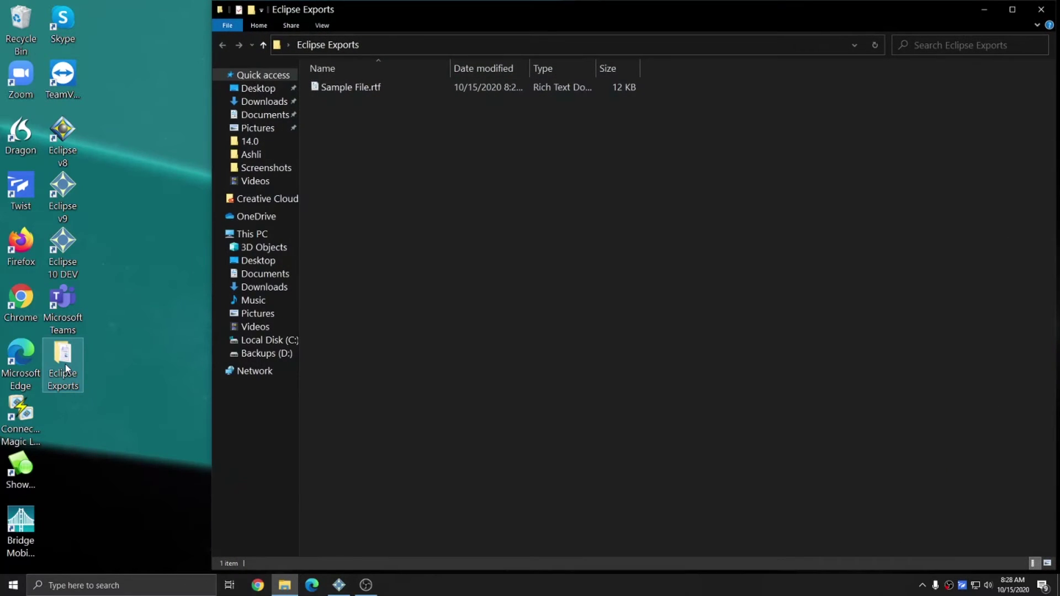
{"action": "left_click_drag", "start_coordinate": [363, 167], "coordinate": [336, 93]}
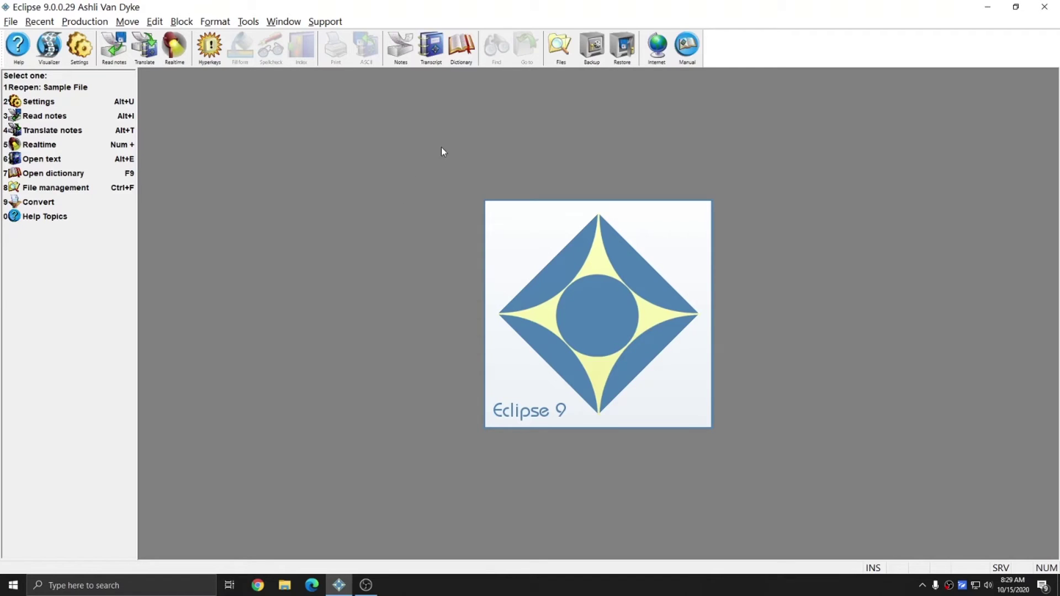
Open the main dictionary and export it in RTF/CRE format to Eclipse Exports, adding "10-15-20" to its file name
{"action": "left_click", "coordinate": [461, 47]}
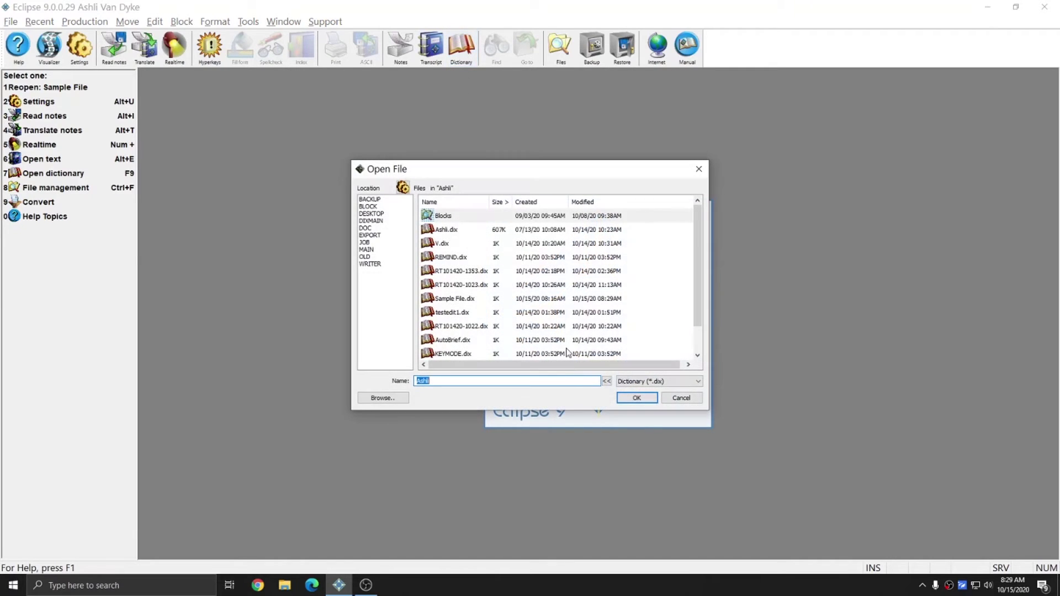
{"action": "left_click", "coordinate": [629, 400]}
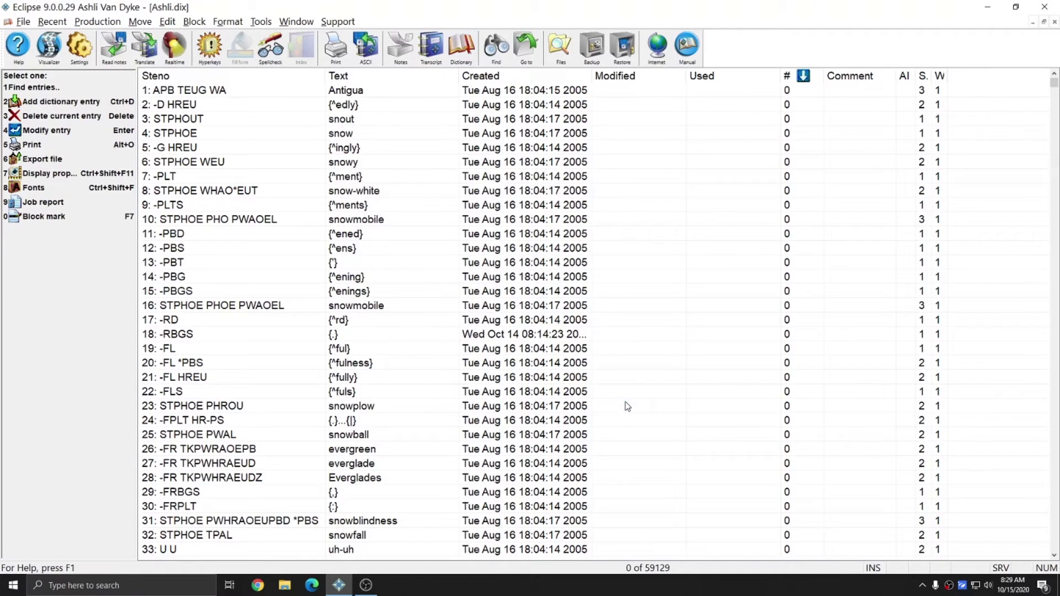
{"action": "left_click", "coordinate": [21, 26]}
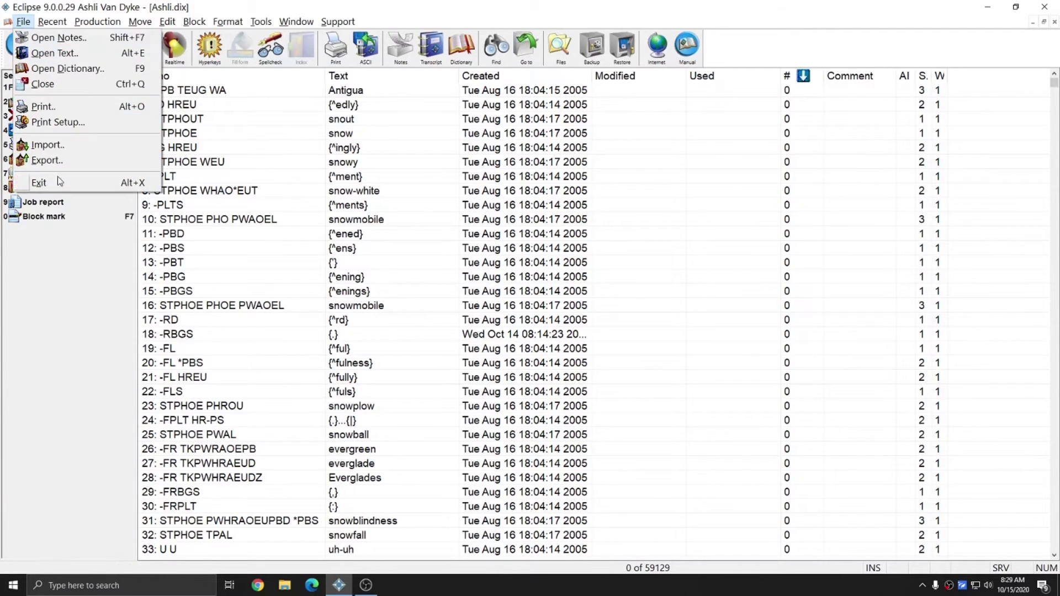
{"action": "left_click", "coordinate": [48, 161]}
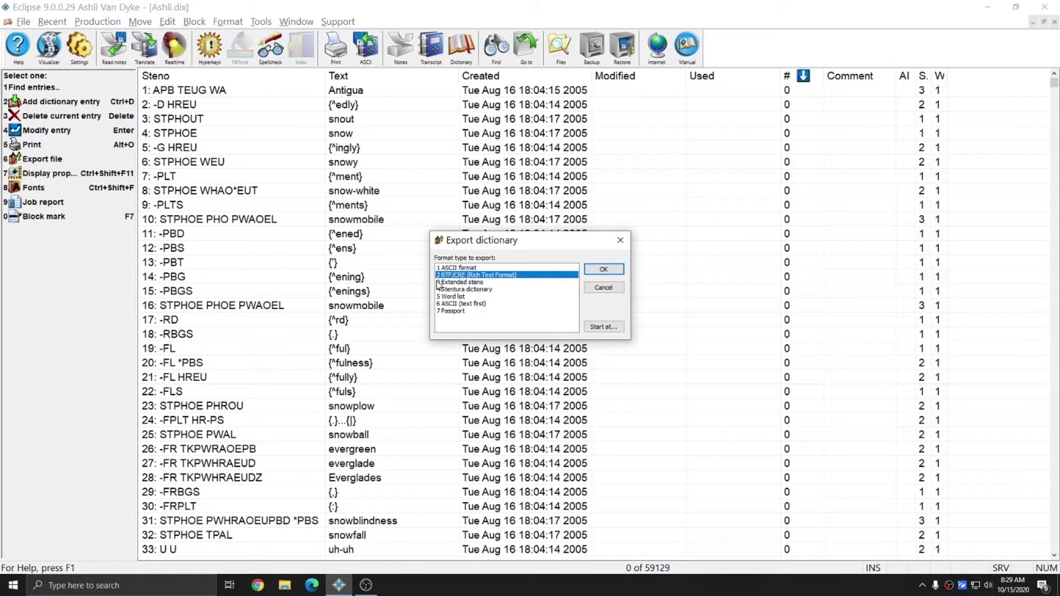
{"action": "left_click", "coordinate": [614, 270]}
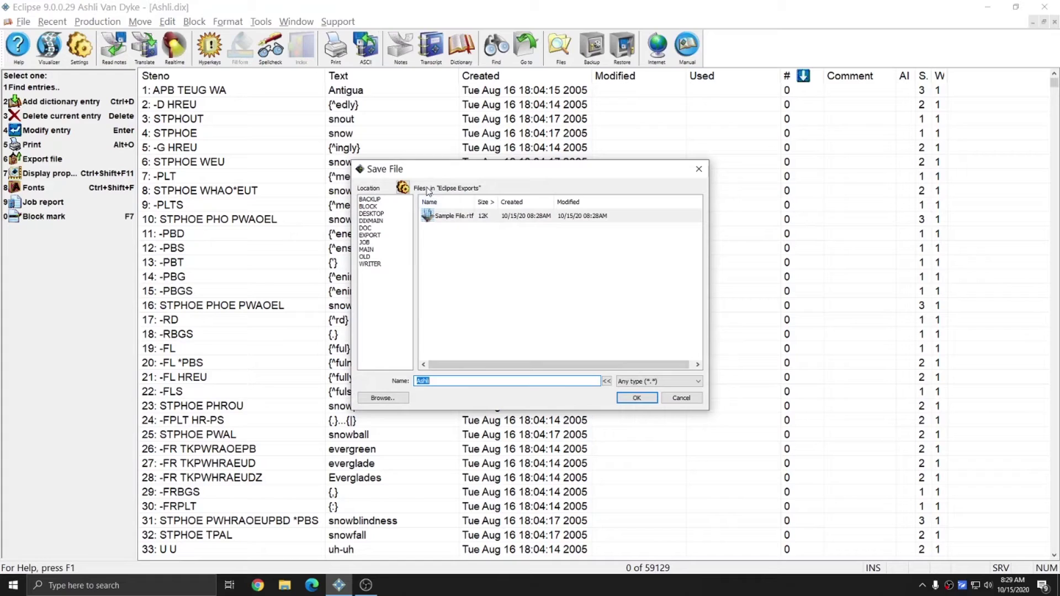
{"action": "left_click", "coordinate": [485, 382]}
{"action": "type", "text": "10-15-20"}
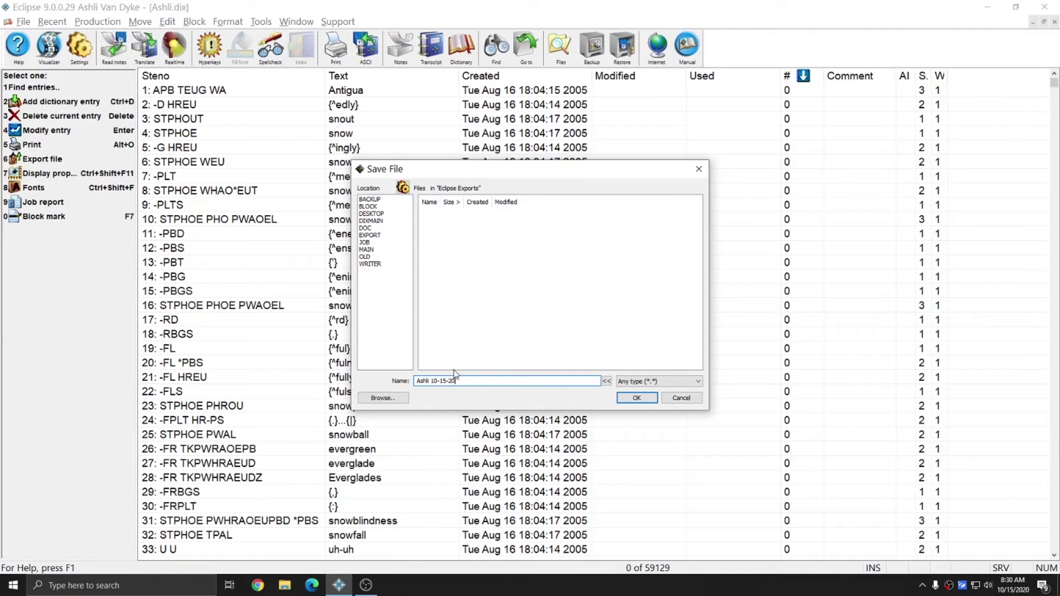
{"action": "left_click", "coordinate": [639, 400]}
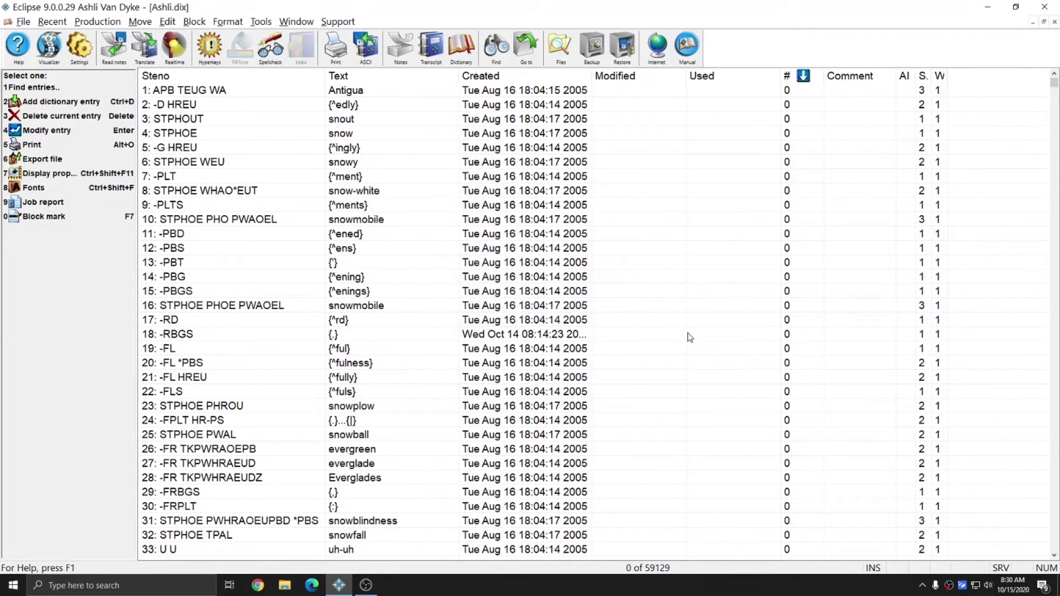
Inspect the dated dictionary RTF in the Eclipse Exports desktop folder
{"action": "left_click", "coordinate": [988, 7]}
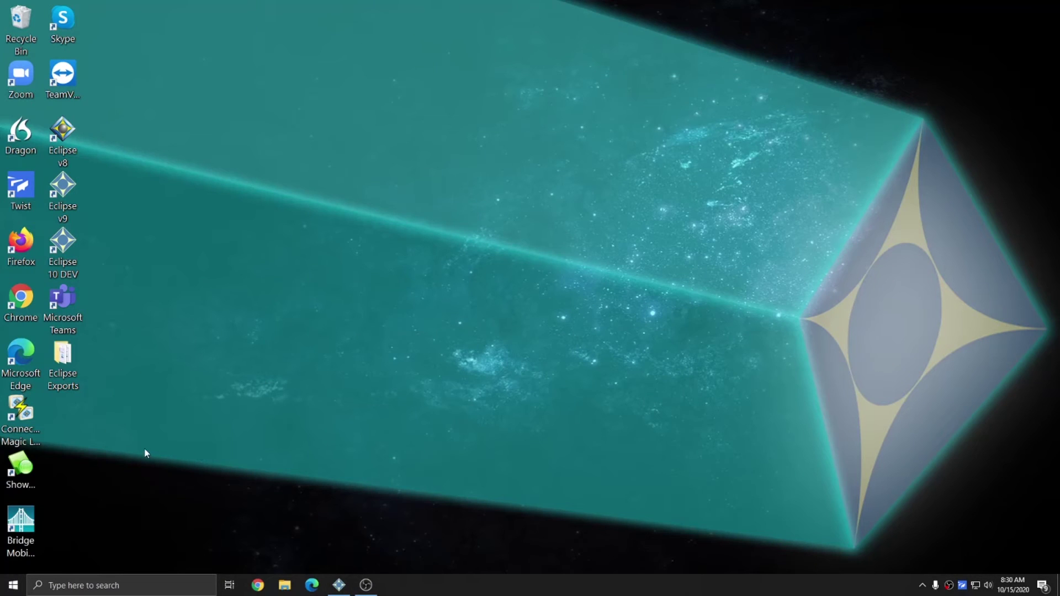
{"action": "double_click", "coordinate": [63, 365]}
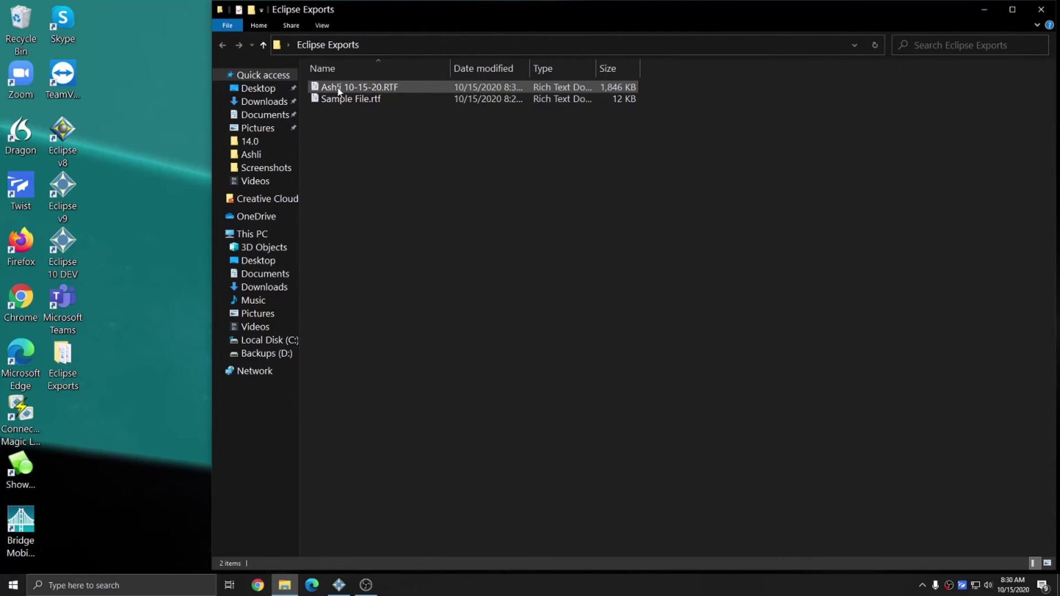
{"action": "left_click", "coordinate": [376, 90]}
{"action": "left_click", "coordinate": [415, 146]}
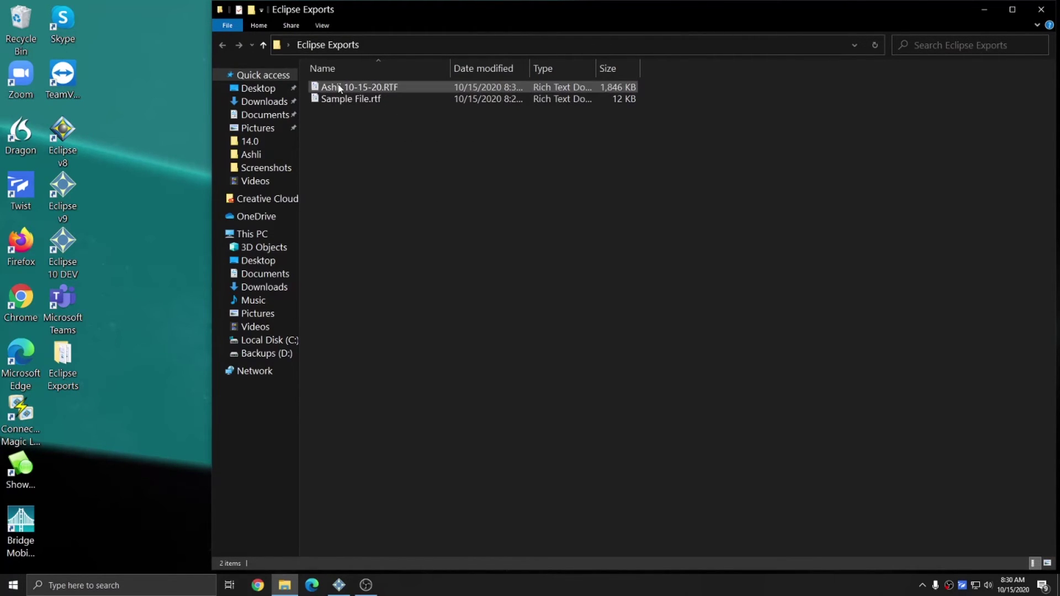